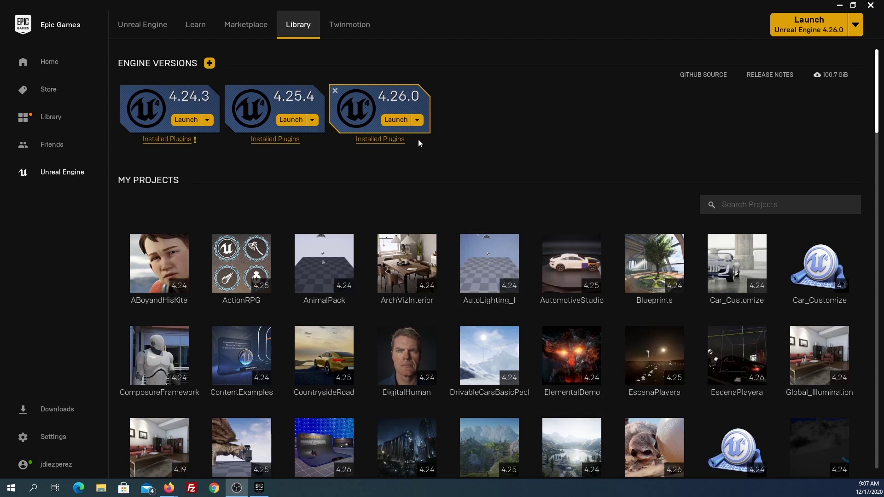
# Confirm 4.26.0 has no plugins, then send the Remote Control Web Interface download to Epic Games Launcher.
pyautogui.click(379, 142)
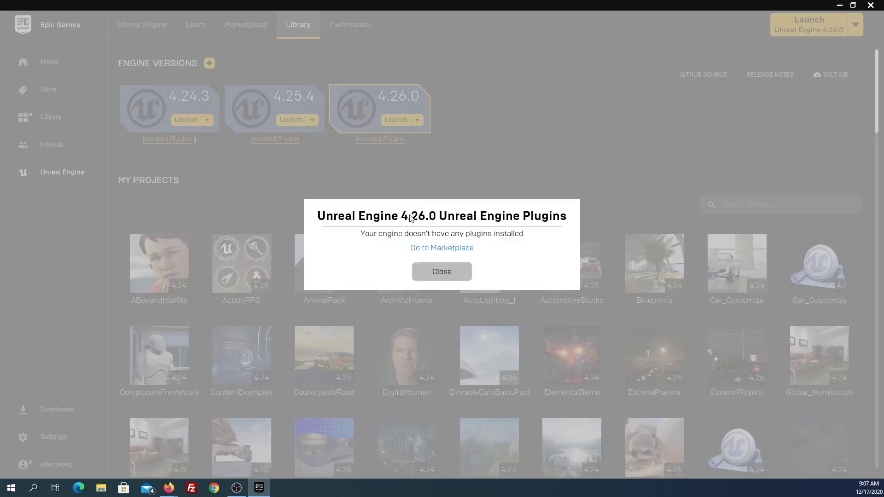
pyautogui.click(430, 278)
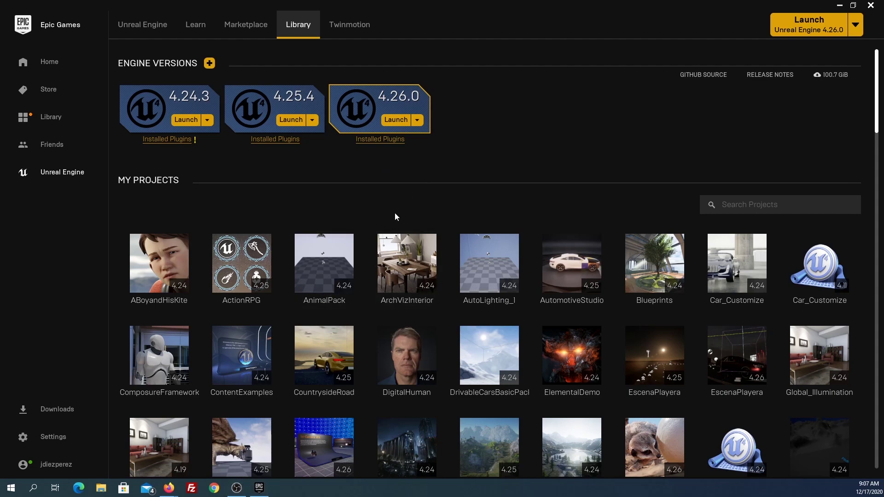
pyautogui.hotkey('alt', 'Tab')
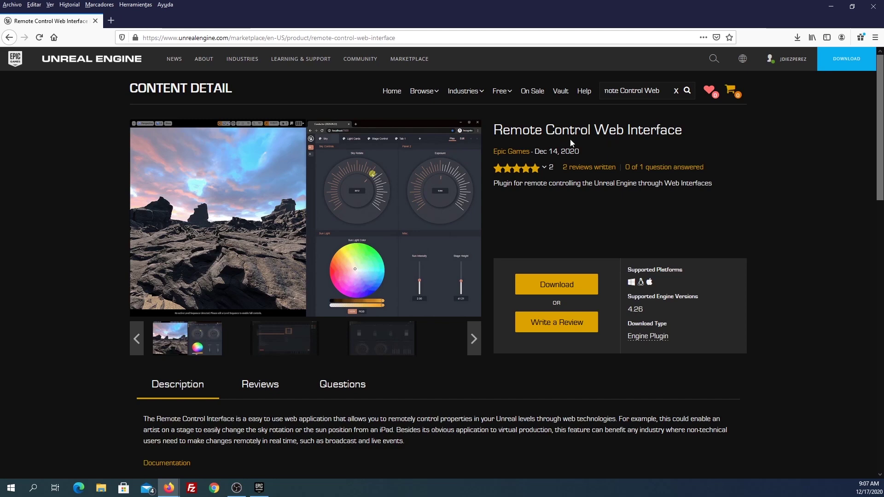
pyautogui.click(551, 286)
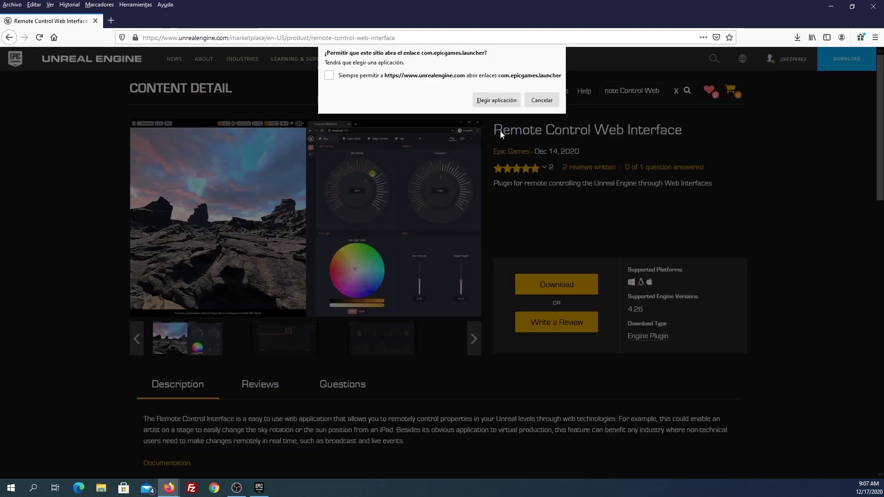
pyautogui.click(497, 101)
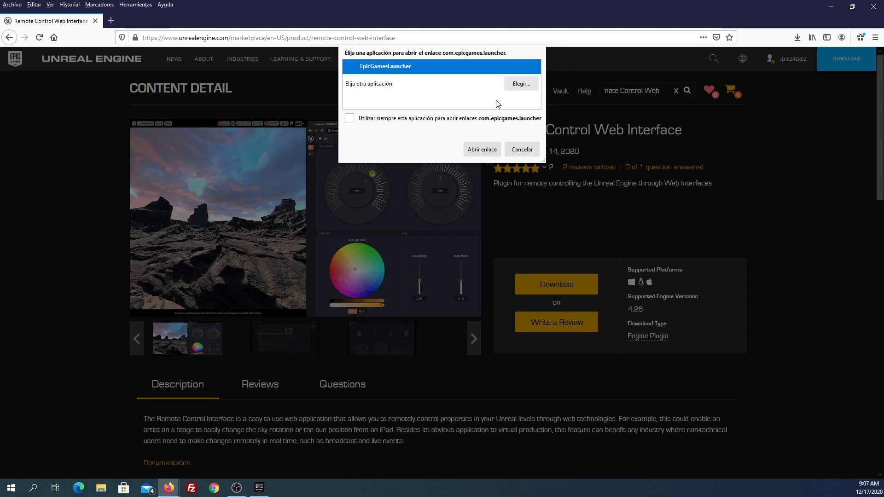
pyautogui.click(475, 150)
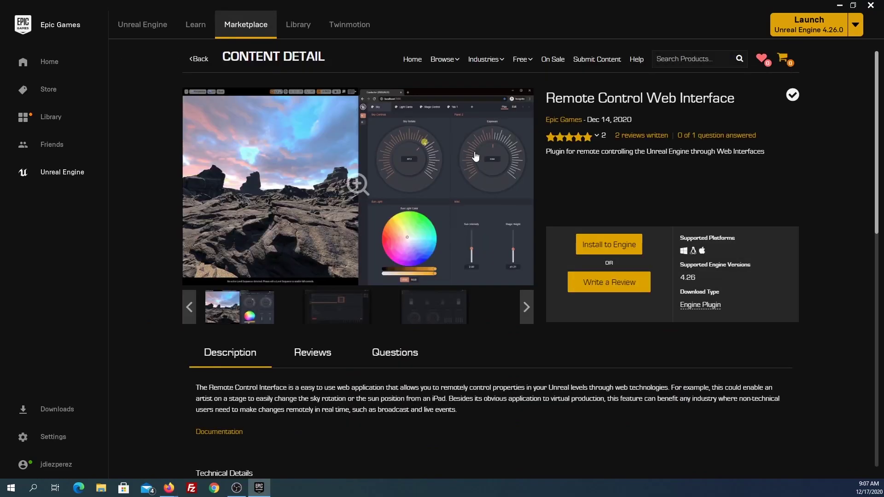
# Install the Remote Control Web Interface plugin into engine version 4.26.
pyautogui.click(618, 249)
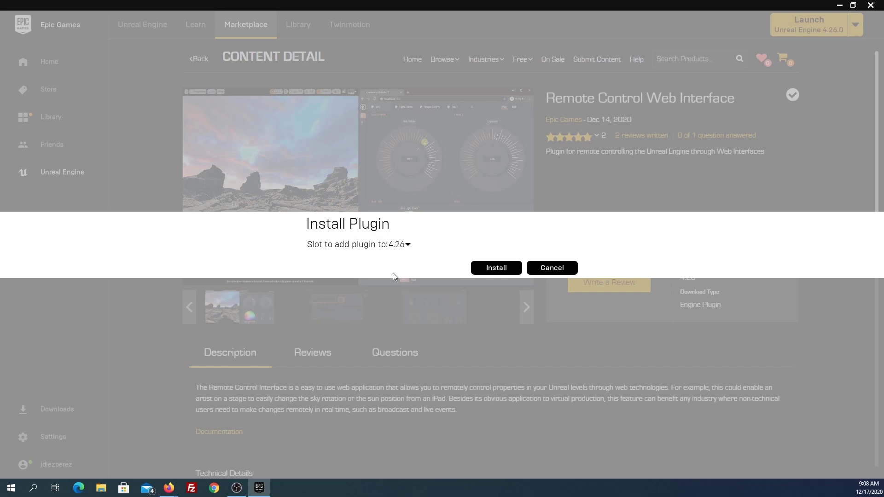
pyautogui.click(407, 245)
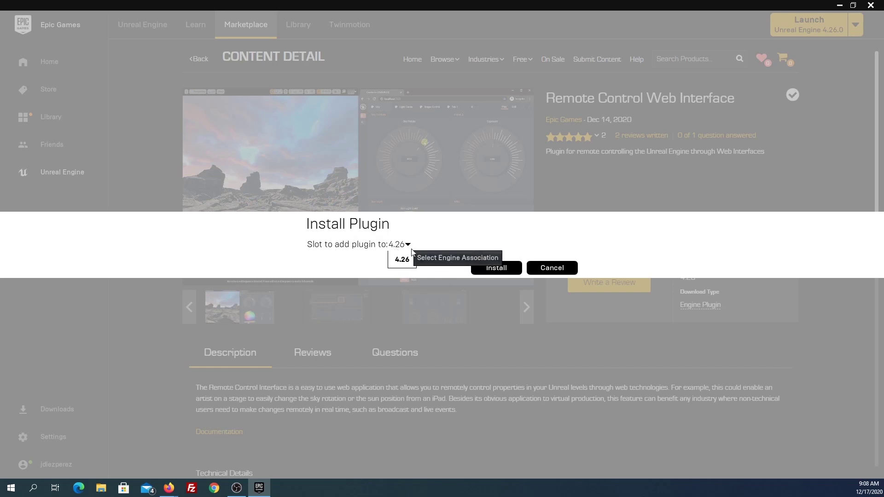
pyautogui.click(402, 260)
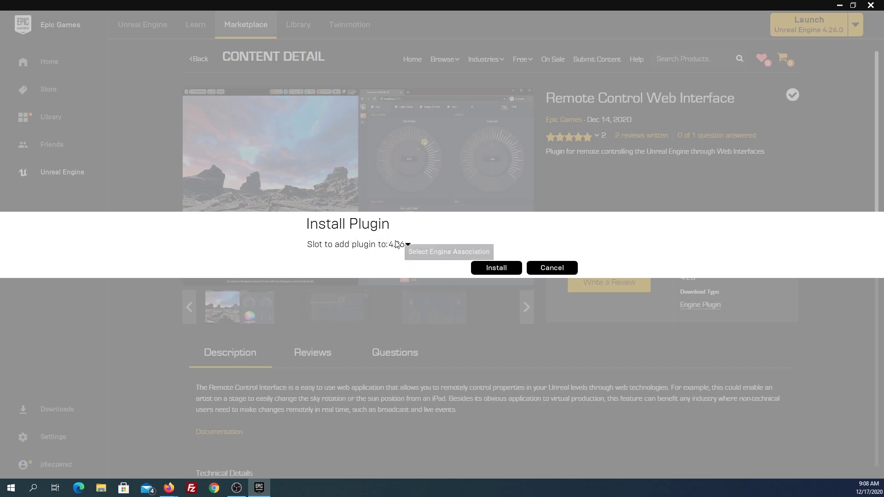
pyautogui.click(491, 272)
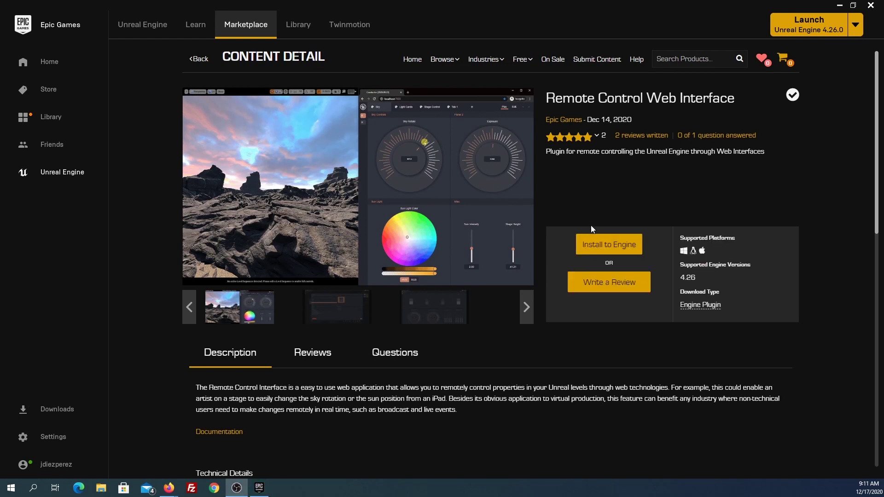
# Verify the plugin is listed among 4.26.0's installed plugins.
pyautogui.click(300, 28)
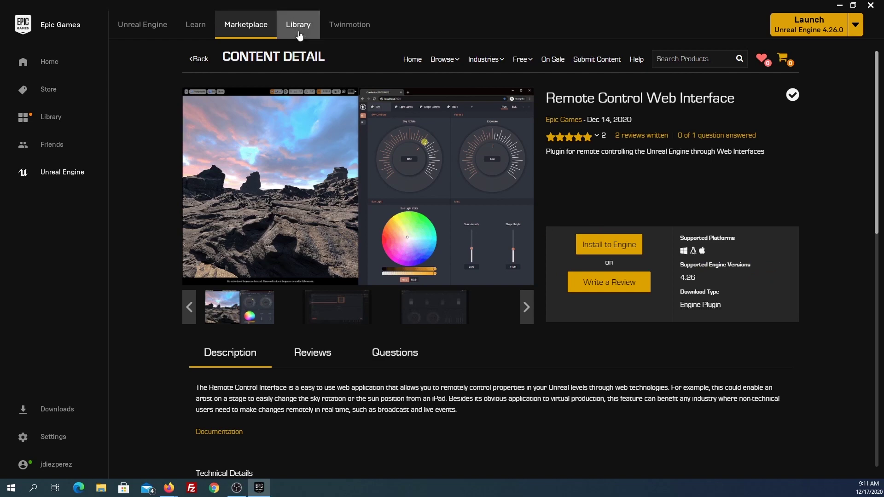
pyautogui.click(378, 141)
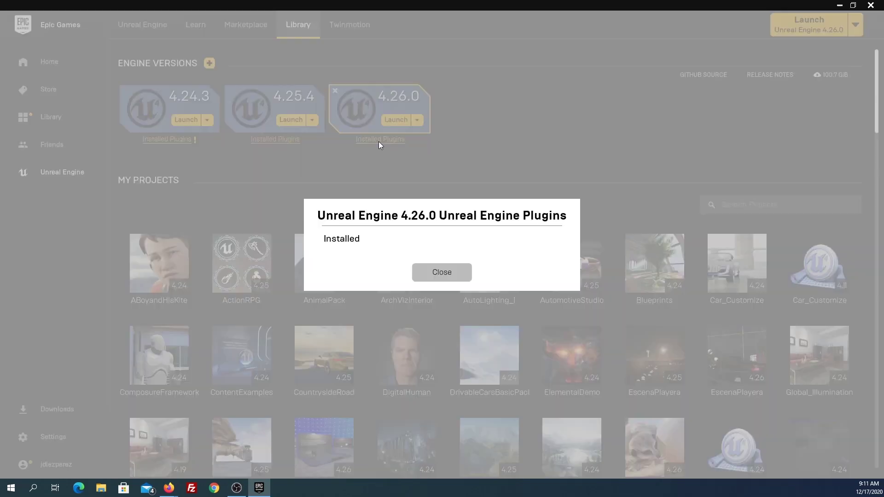
pyautogui.click(441, 290)
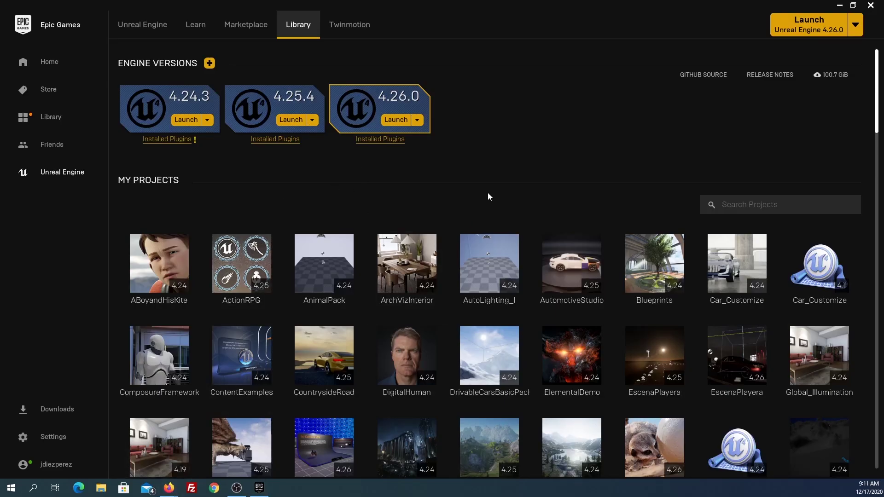
pyautogui.hotkey('alt', 'Tab')
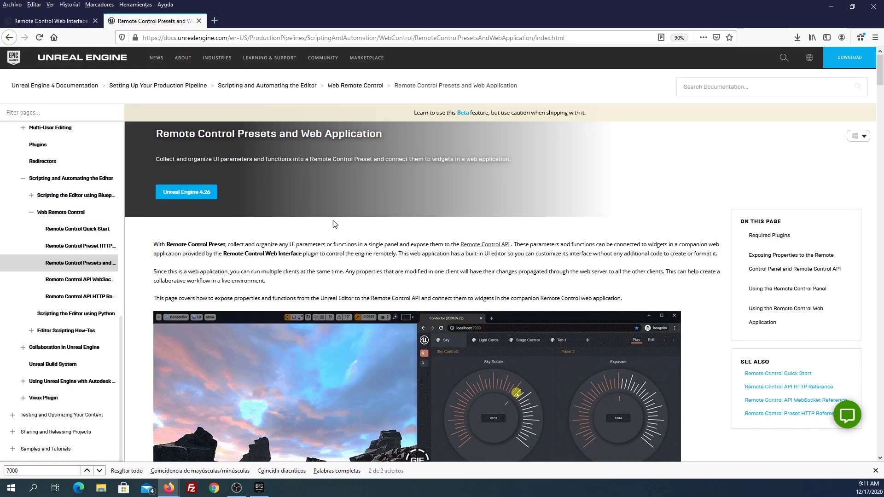
# Scroll the Remote Control Presets docs to Required Plugins and open the Node.js download page.
pyautogui.scroll(-3, 460, 253)
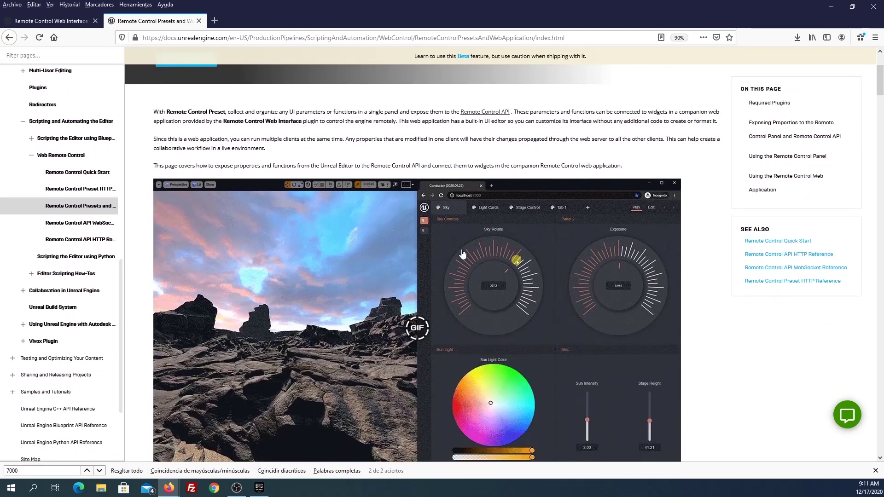
pyautogui.scroll(-2, 463, 253)
pyautogui.scroll(-2, 462, 251)
pyautogui.scroll(-3, 462, 249)
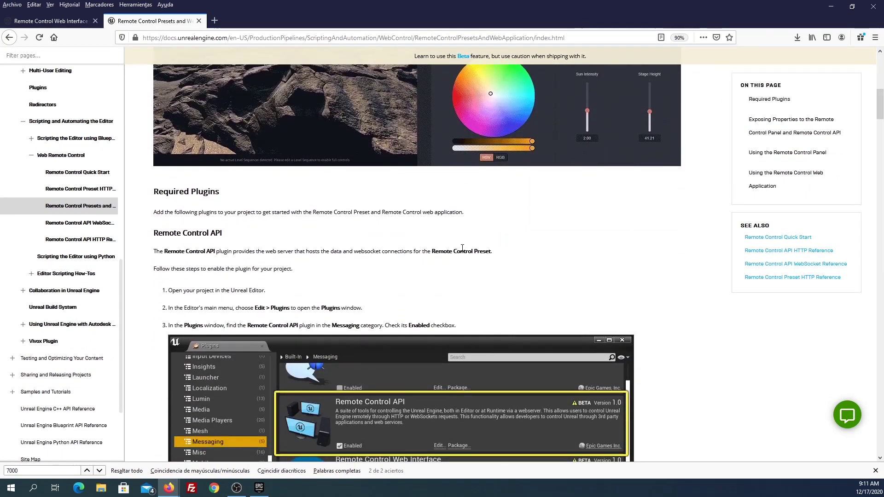
pyautogui.scroll(-1, 462, 248)
pyautogui.scroll(-7, 463, 248)
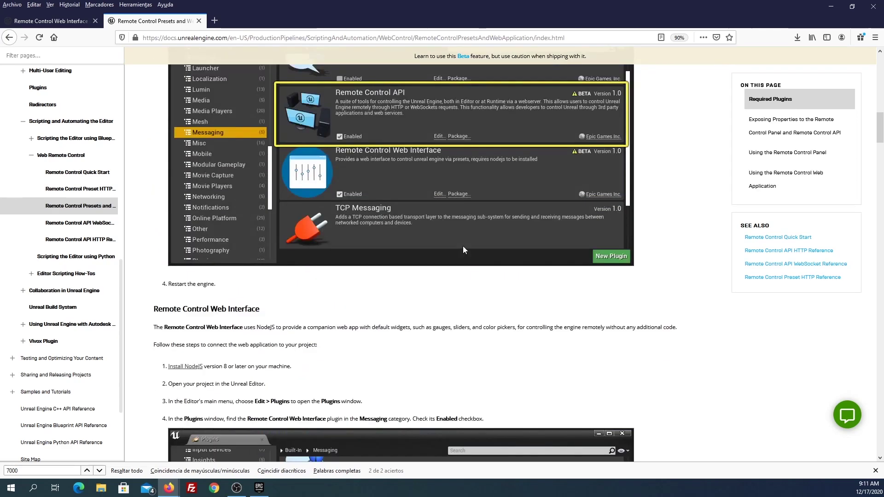
pyautogui.scroll(-4, 463, 247)
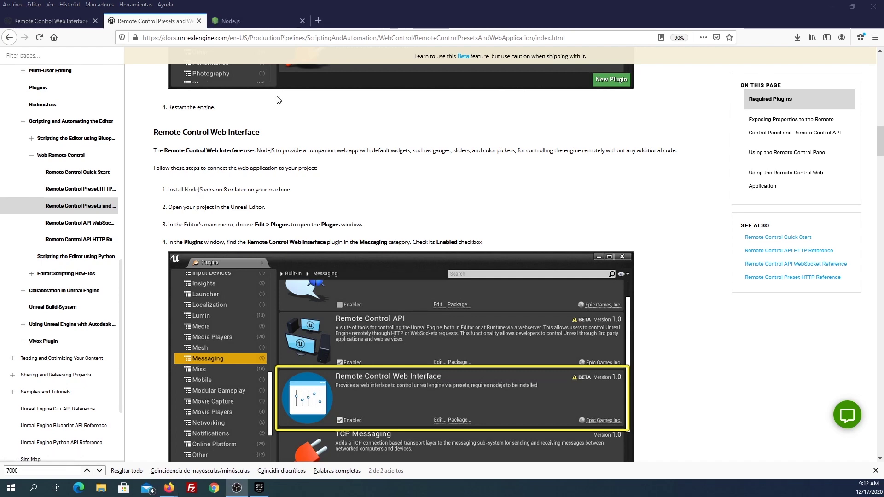
pyautogui.click(253, 22)
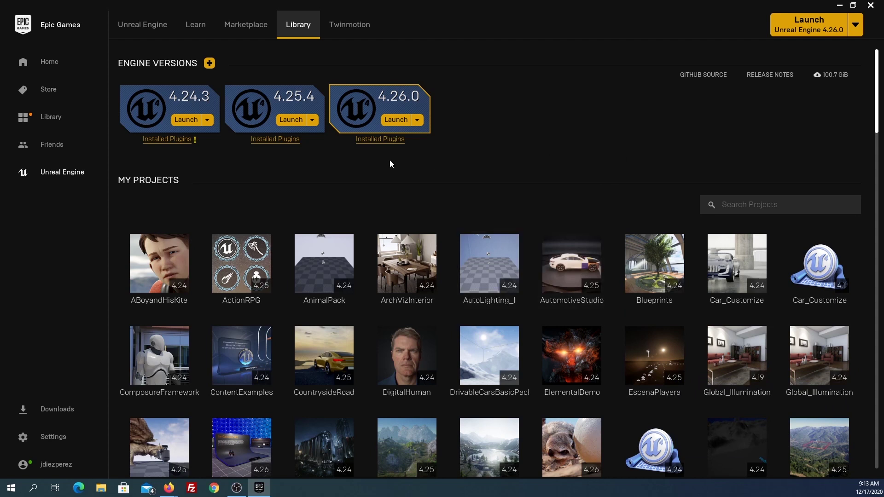
# Launch Unreal Engine 4.26.0 and open a converted copy of the EscenaPlayera project.
pyautogui.click(395, 120)
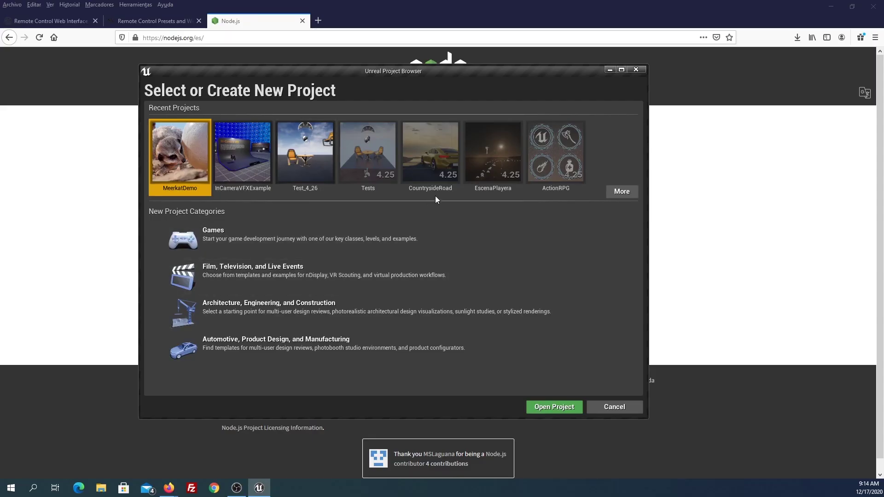
pyautogui.click(621, 191)
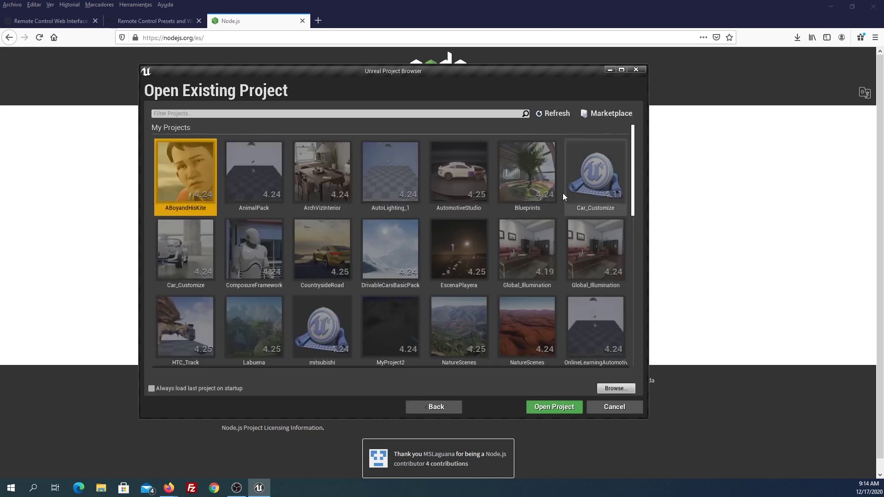
pyautogui.click(471, 255)
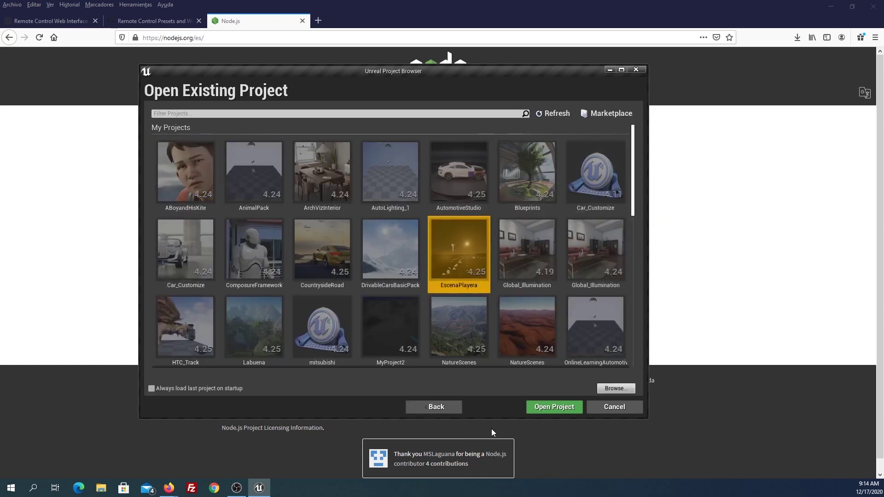
pyautogui.click(548, 411)
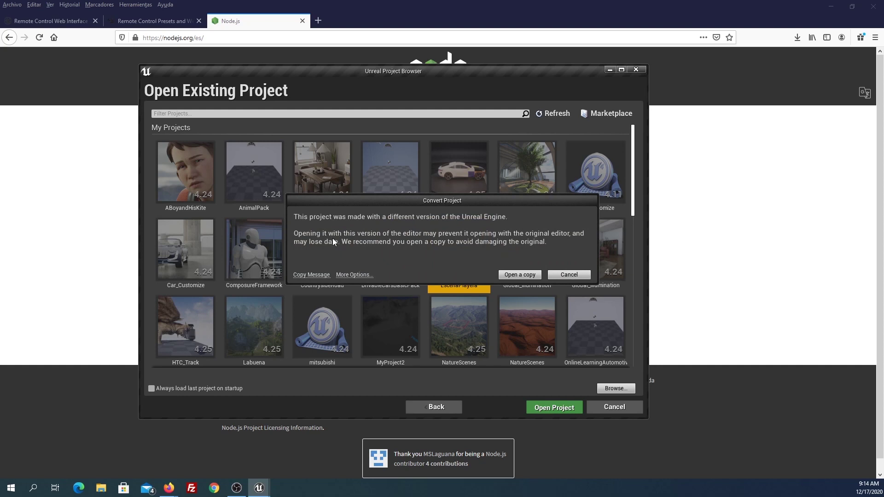
pyautogui.click(514, 275)
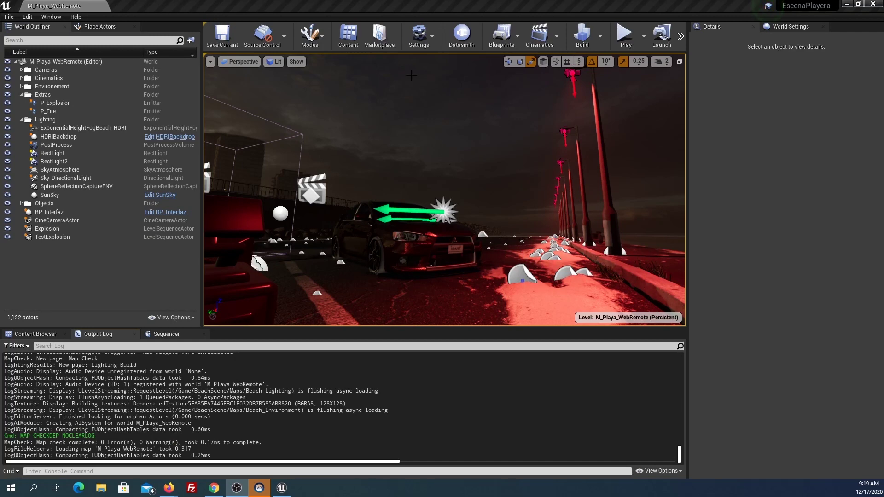
# Find the 'web' plugin, enable the beta Remote Control Web Interface, and restart the editor.
pyautogui.click(419, 35)
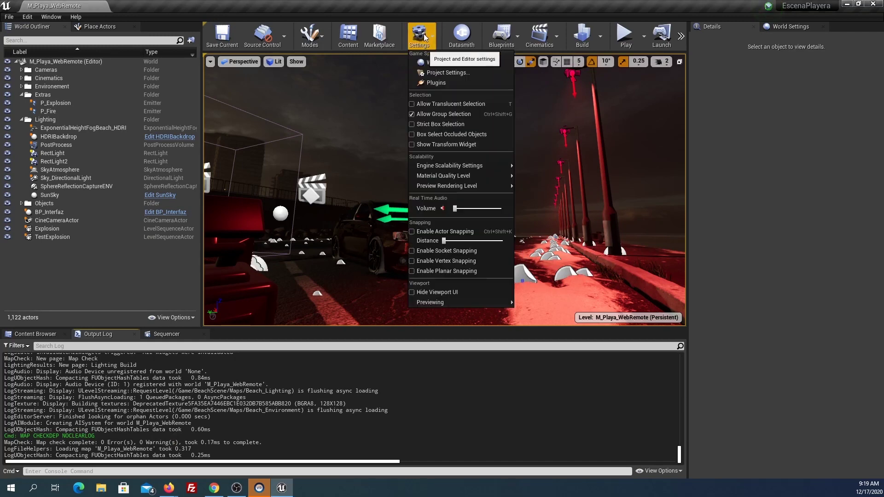
pyautogui.click(430, 82)
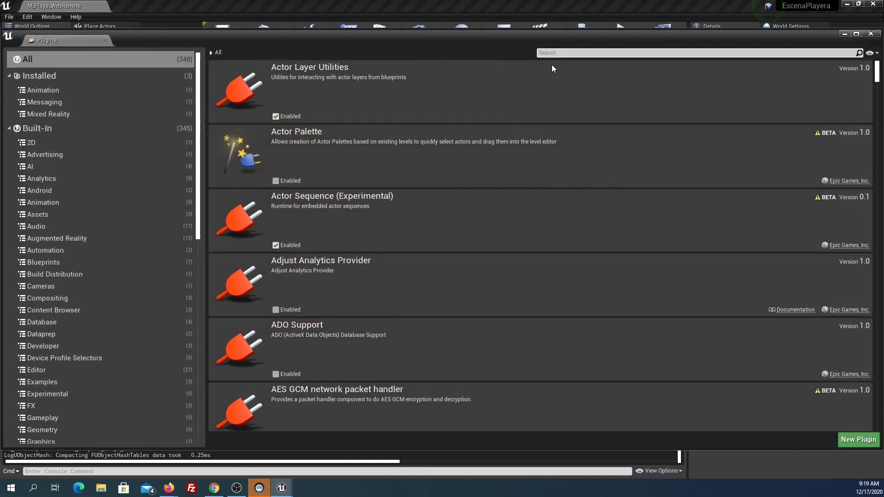
pyautogui.write('we')
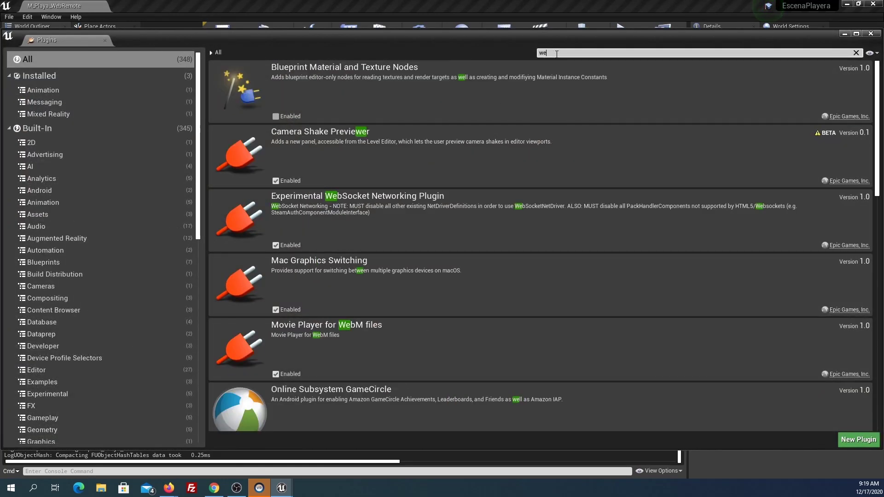
pyautogui.write('b')
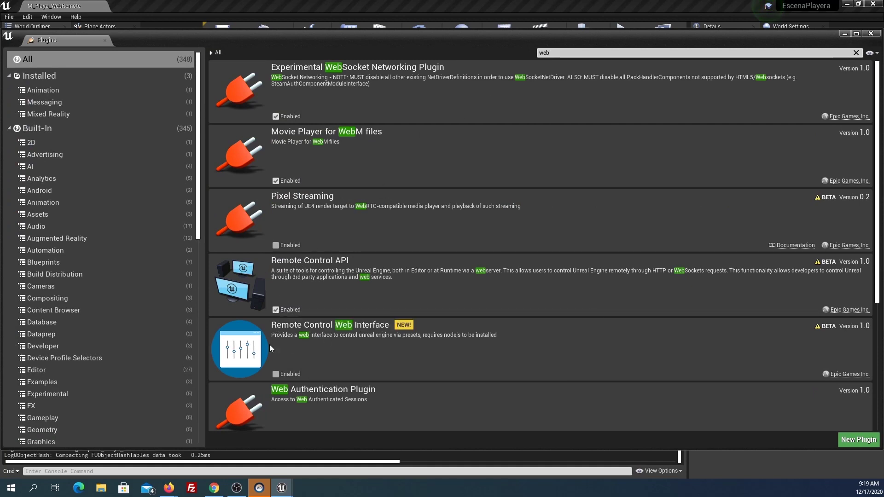
pyautogui.click(276, 373)
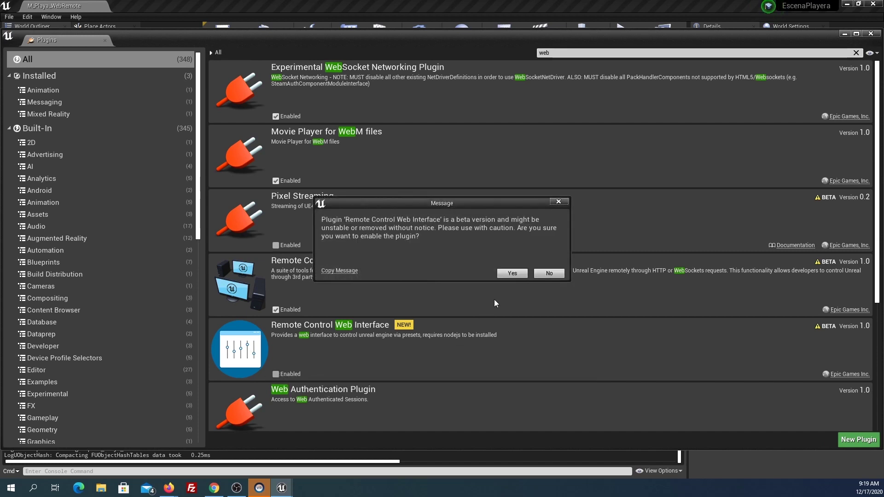
pyautogui.click(511, 274)
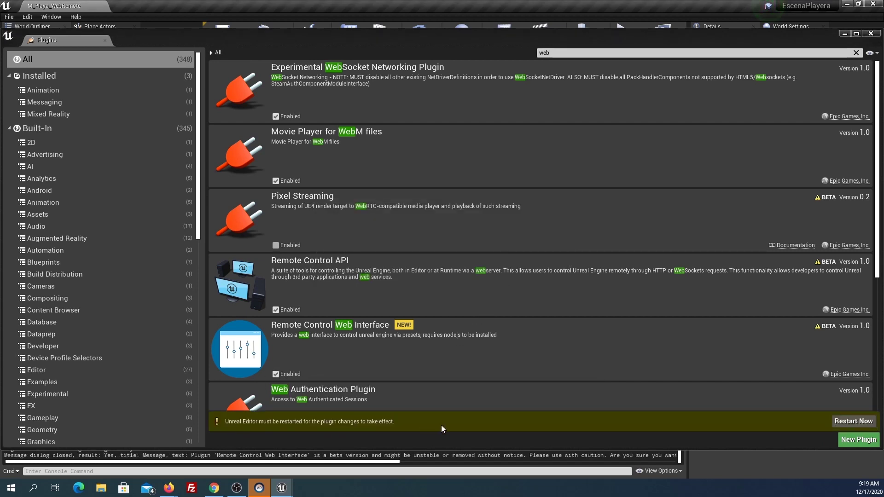
pyautogui.click(852, 421)
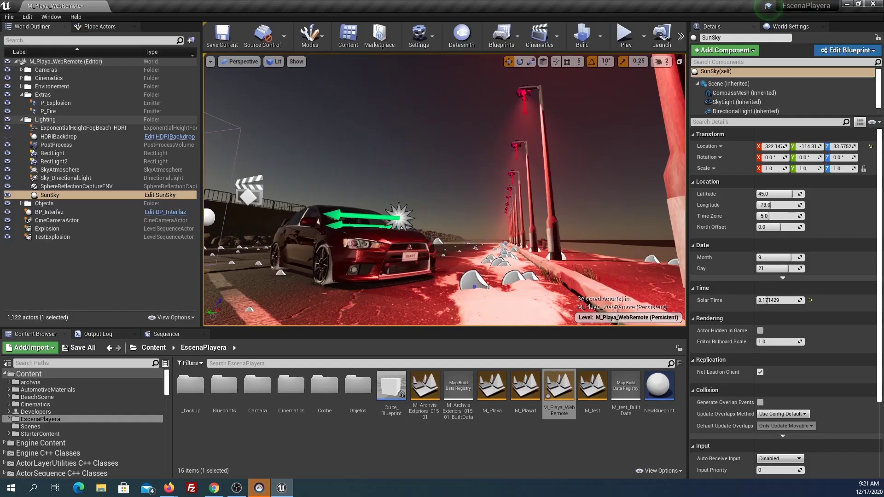
# Confirm Remote Control Web Interface is enabled under the Messaging plugins category.
pyautogui.click(417, 37)
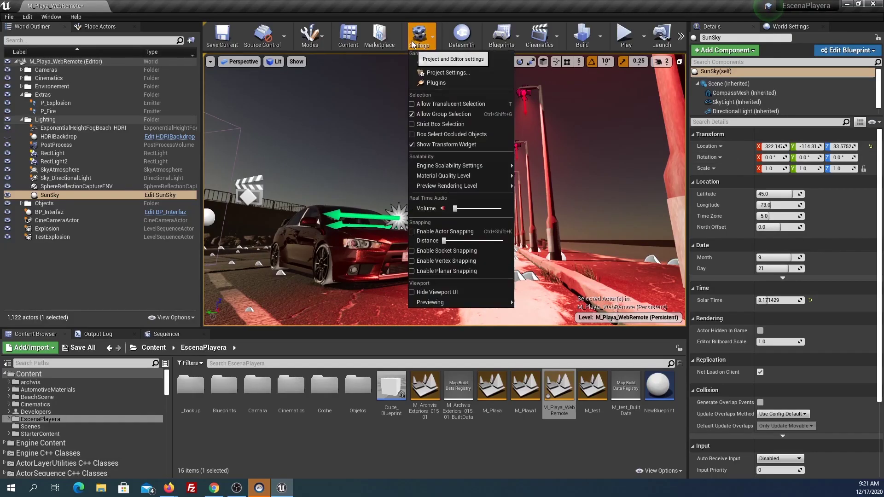
pyautogui.click(432, 82)
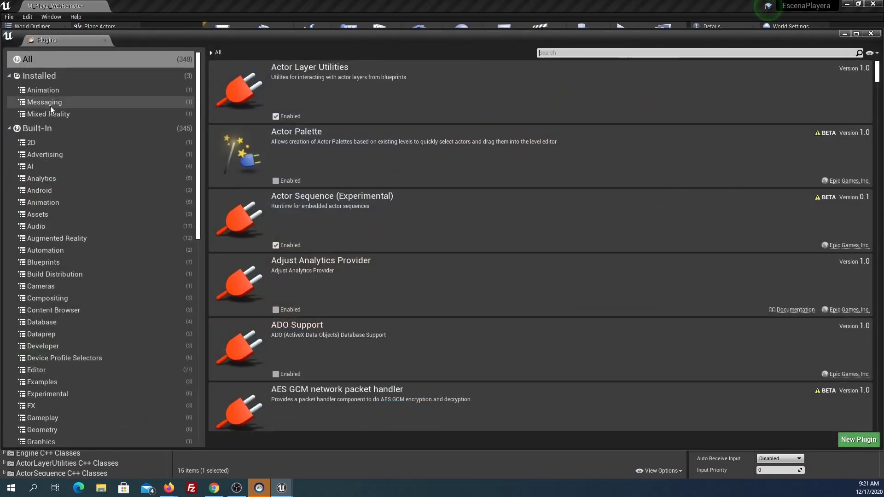
pyautogui.click(42, 103)
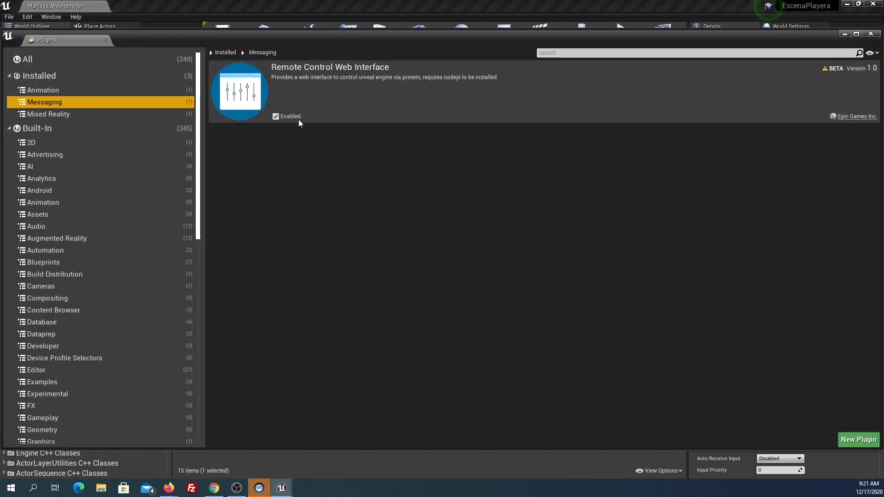
pyautogui.click(870, 36)
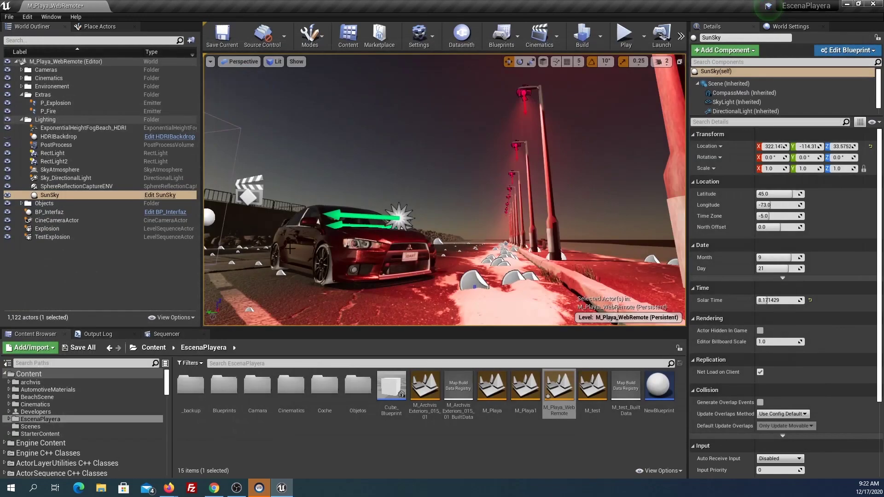
# Create a Remote Control Preset named NewRemoteControlPreset in EscenaPlayera and open it.
pyautogui.rightClick(293, 433)
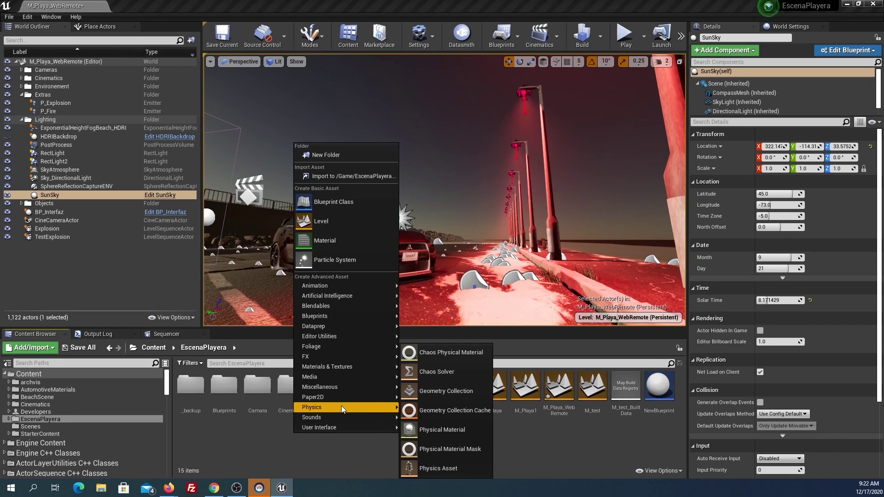
pyautogui.moveTo(330, 386)
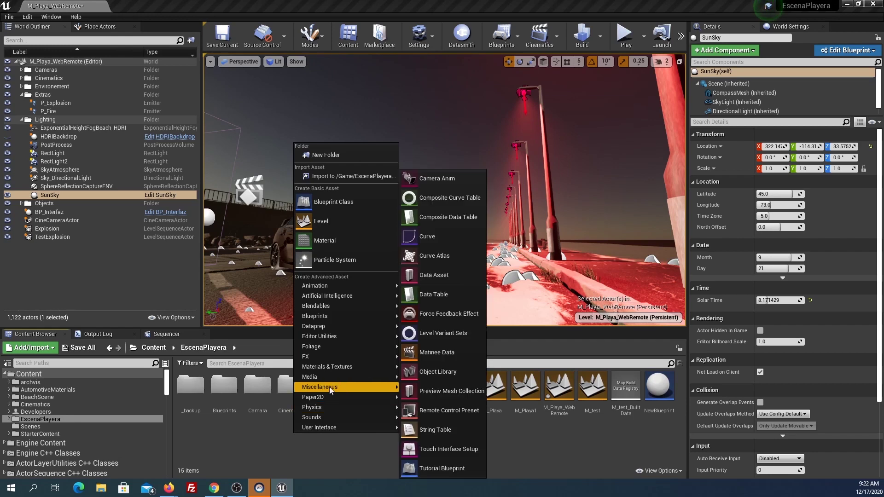
pyautogui.click(447, 410)
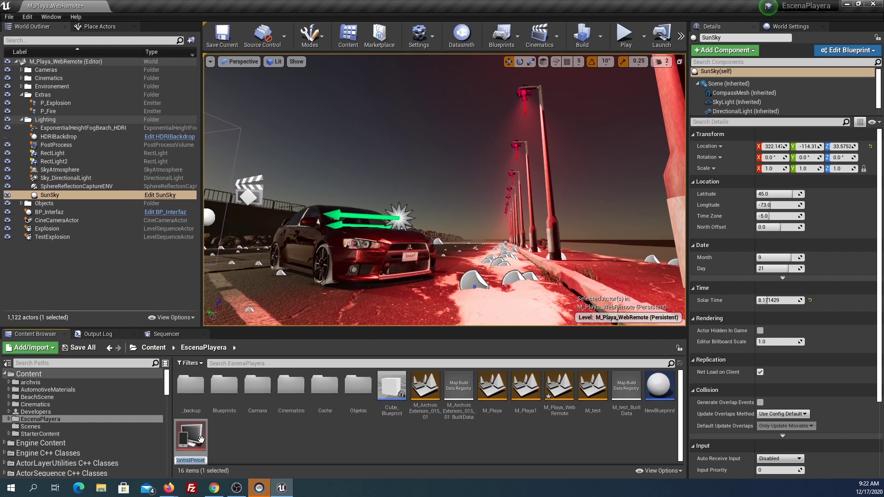
pyautogui.press('Return')
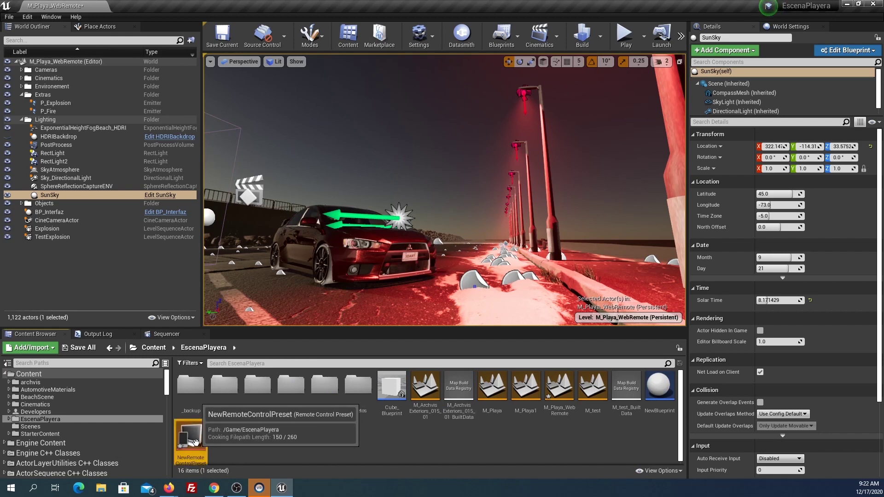
pyautogui.doubleClick(196, 441)
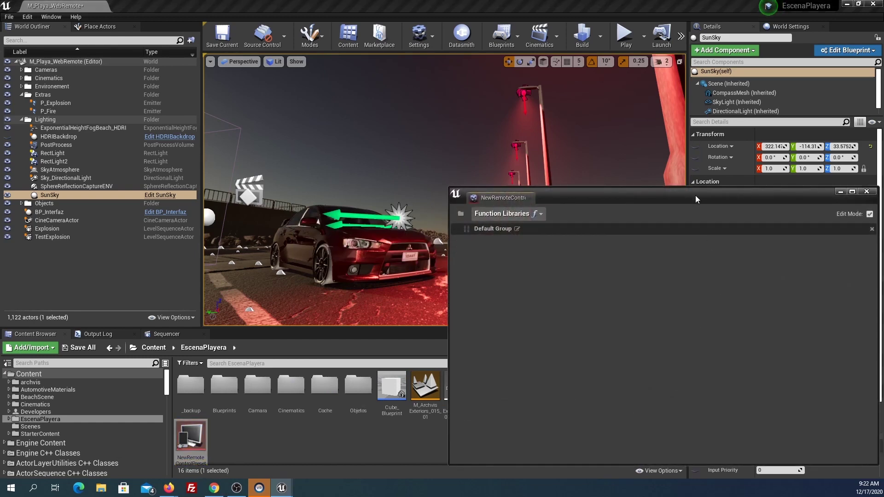
# Dock the preset panel beside the viewport, keep edit mode on, and select BP_Coche.
pyautogui.moveTo(698, 199)
pyautogui.mouseDown()
pyautogui.moveTo(635, 201)
pyautogui.moveTo(351, 94)
pyautogui.mouseUp()
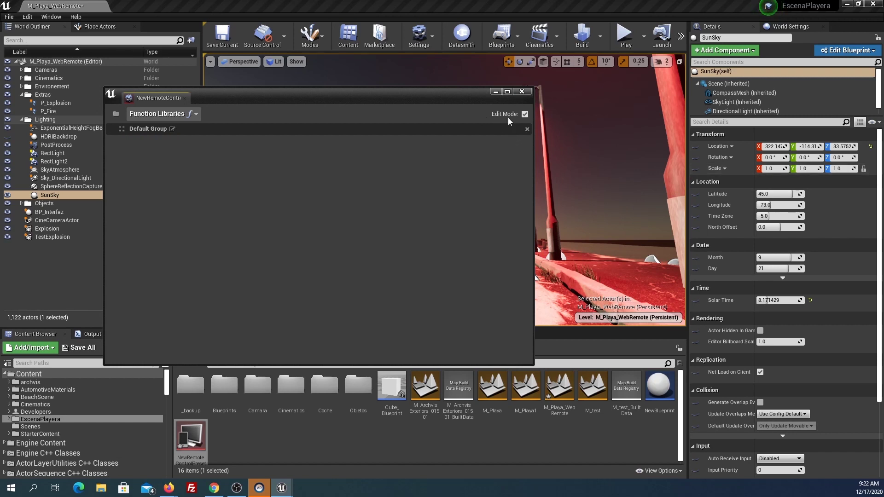
pyautogui.click(524, 114)
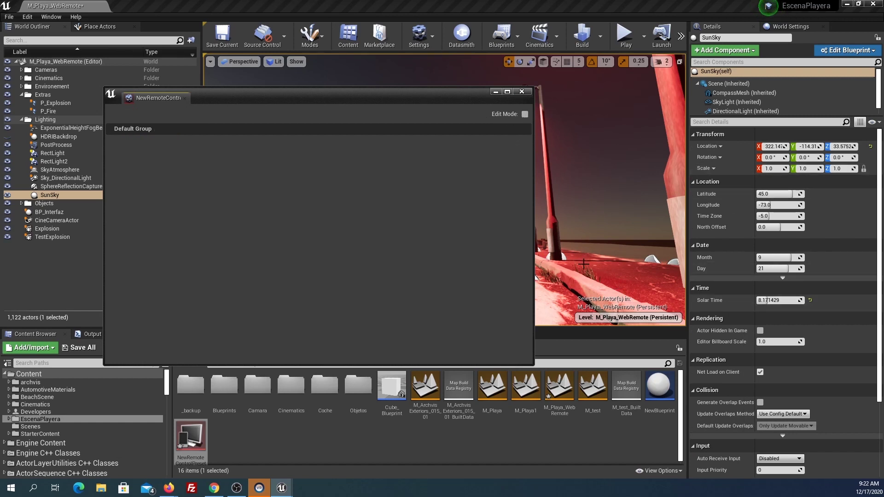
pyautogui.click(525, 114)
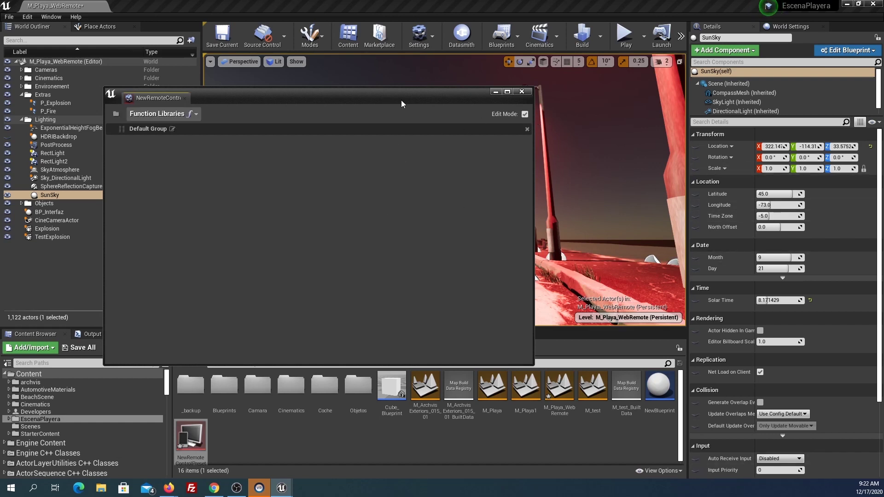
pyautogui.moveTo(336, 106)
pyautogui.mouseDown()
pyautogui.moveTo(468, 278)
pyautogui.moveTo(654, 171)
pyautogui.mouseUp()
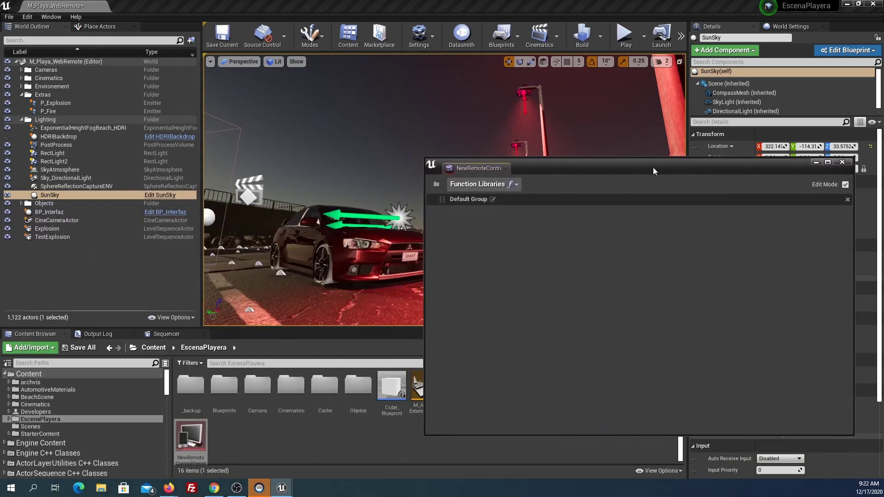
pyautogui.moveTo(653, 169); pyautogui.dragTo(639, 119)
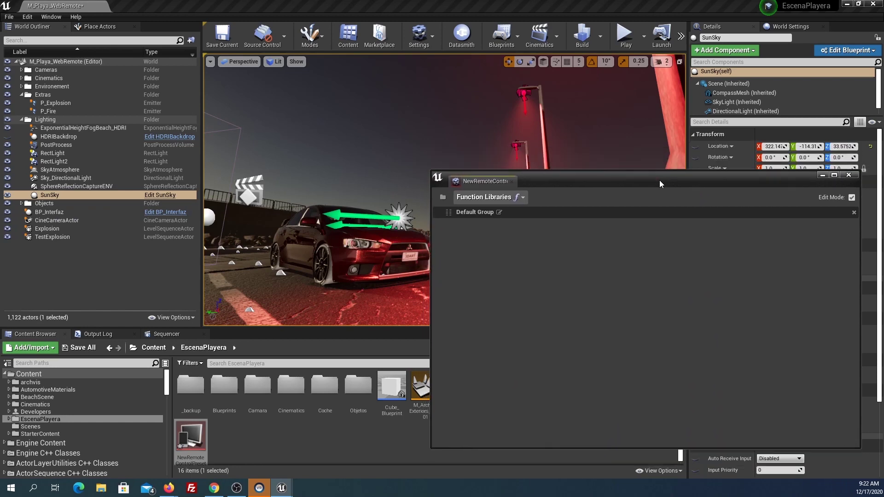
pyautogui.click(350, 243)
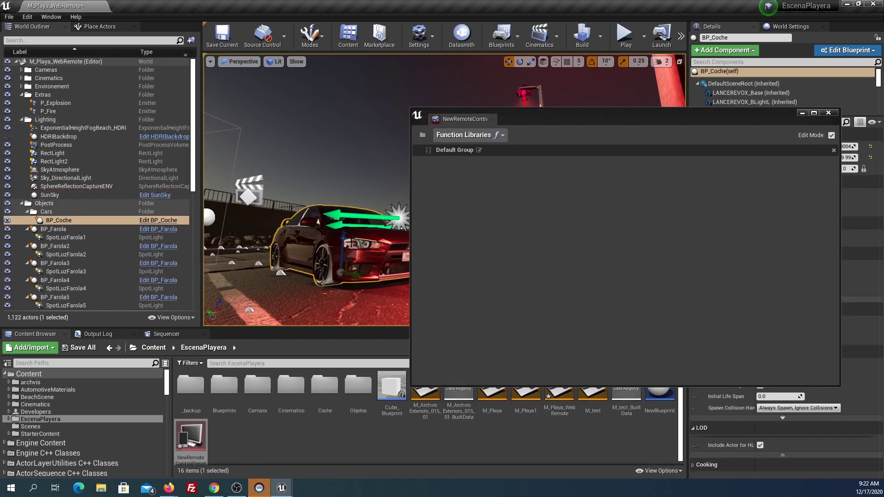
pyautogui.moveTo(630, 118)
pyautogui.mouseDown()
pyautogui.moveTo(268, 121)
pyautogui.moveTo(244, 287)
pyautogui.moveTo(318, 289)
pyautogui.moveTo(406, 274)
pyautogui.mouseUp()
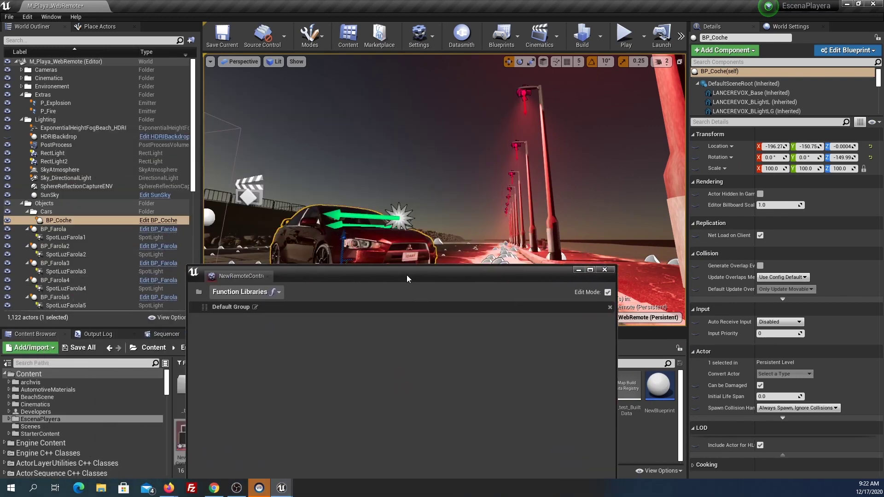
# Expose BP_Coche's Location, Scale and Rotation to the preset.
pyautogui.click(695, 146)
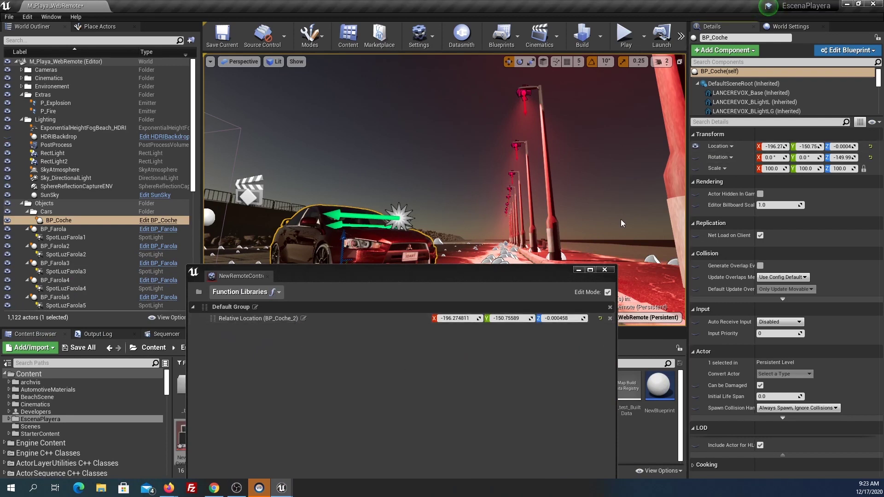
pyautogui.click(695, 168)
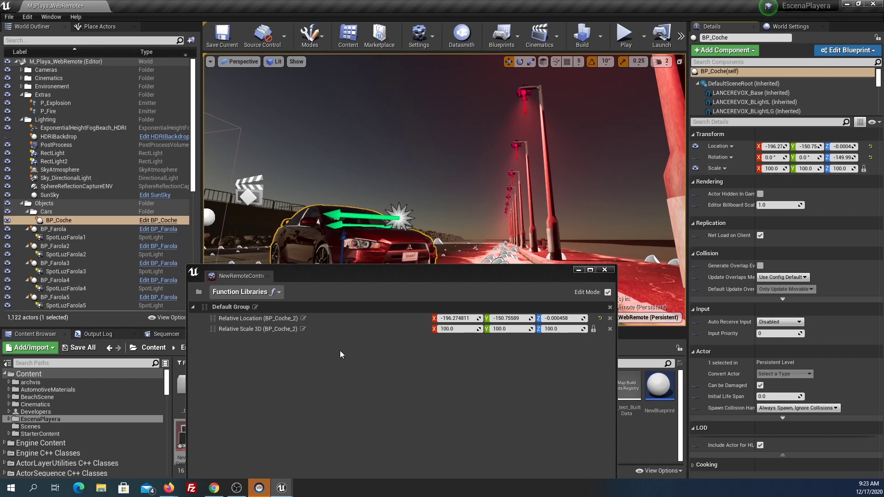
pyautogui.click(695, 157)
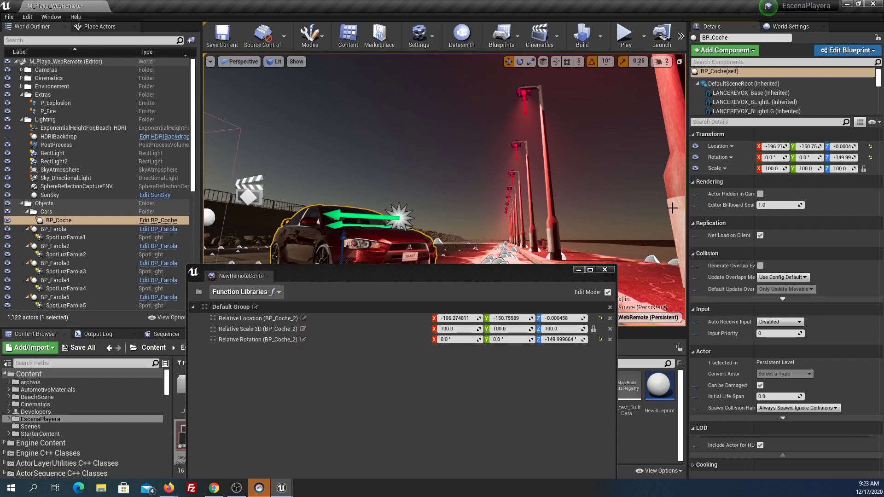
# Expose SpotLuzFarola2's Light Color and Intensity, then select the SunSky actor.
pyautogui.click(523, 96)
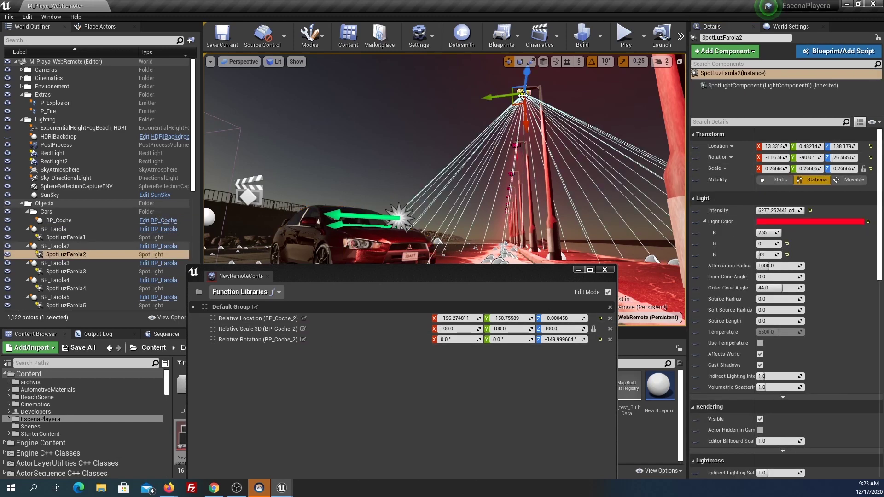
pyautogui.click(696, 222)
pyautogui.click(695, 210)
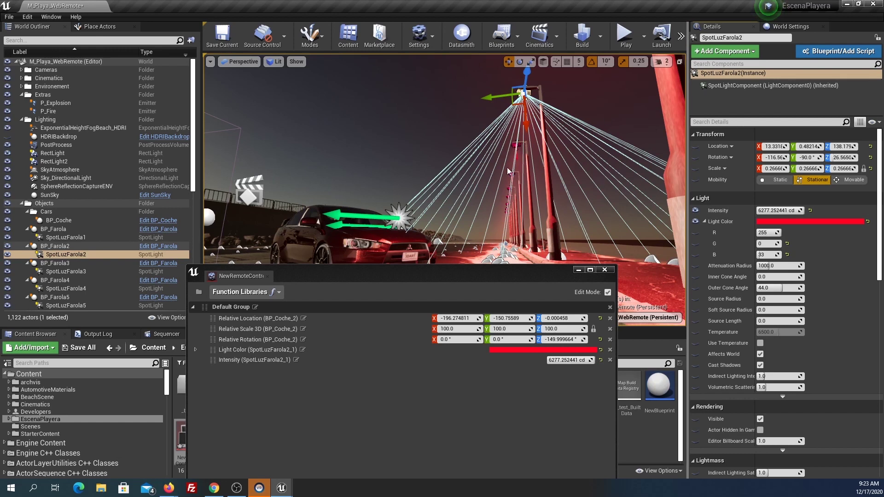
pyautogui.moveTo(507, 167)
pyautogui.mouseDown()
pyautogui.moveTo(520, 152)
pyautogui.moveTo(414, 156)
pyautogui.mouseUp()
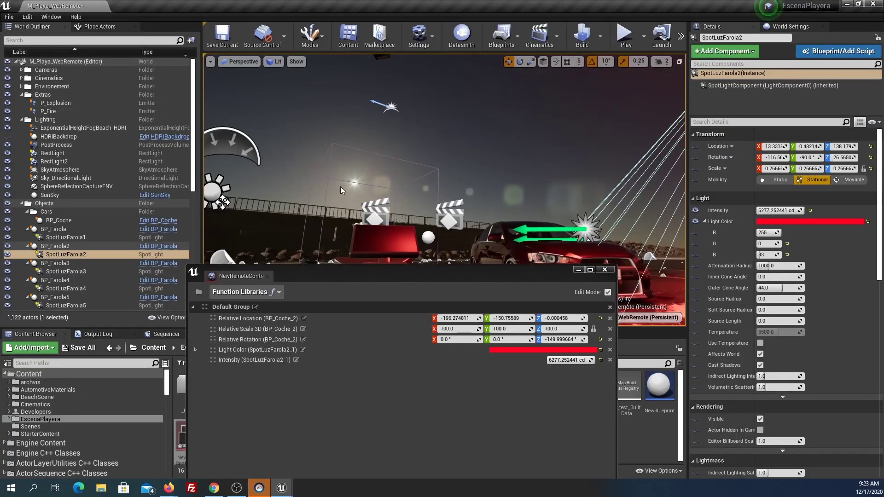
pyautogui.scroll(-3, 138, 193)
pyautogui.scroll(-3, 167, 187)
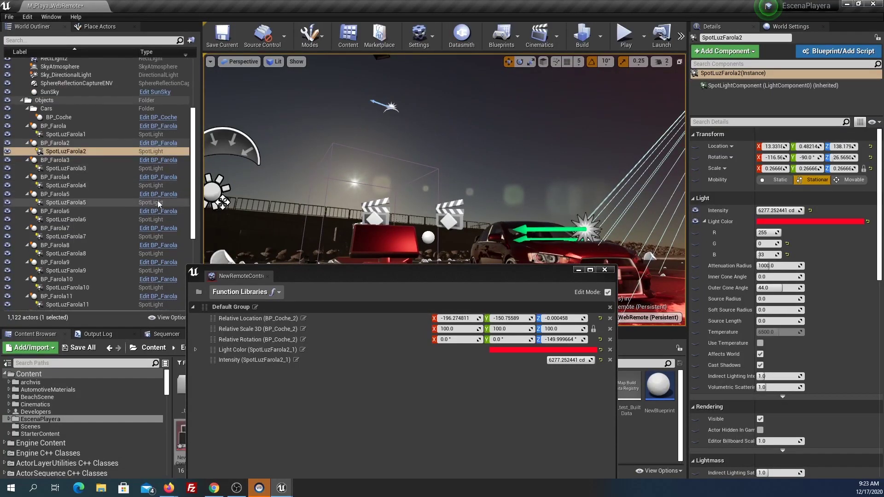
pyautogui.scroll(3, 159, 202)
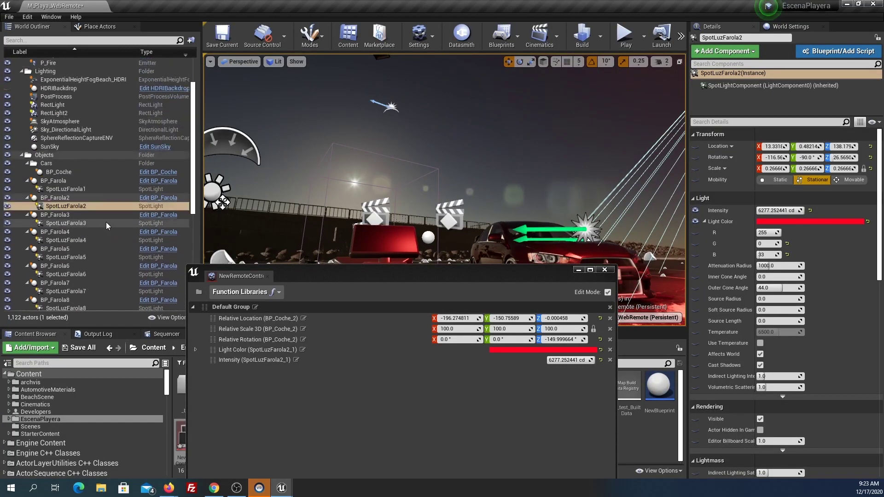
pyautogui.scroll(3, 106, 222)
pyautogui.click(65, 194)
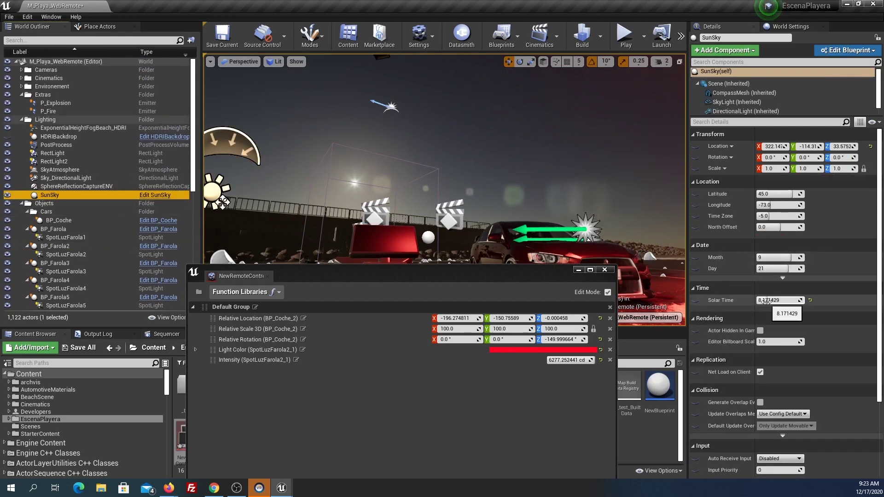
# Raise SunSky's Solar Time to 8.342857 and expose it to the preset.
pyautogui.moveTo(764, 301); pyautogui.dragTo(767, 300)
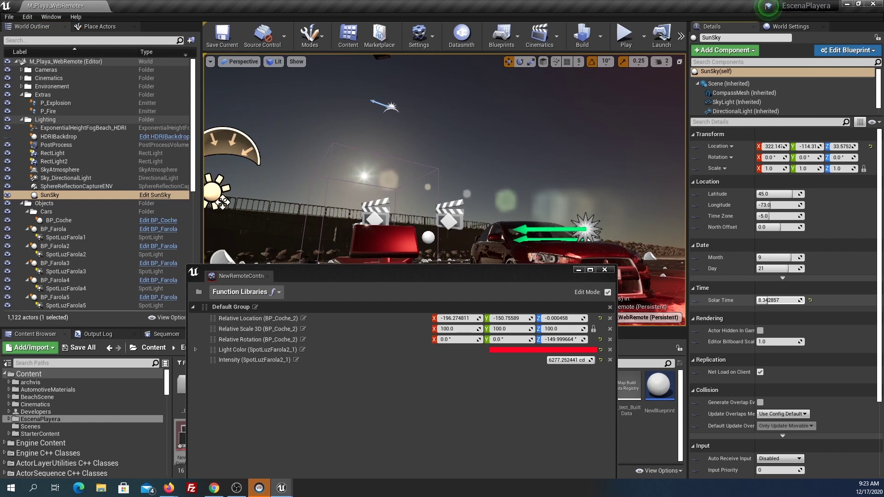
pyautogui.click(695, 300)
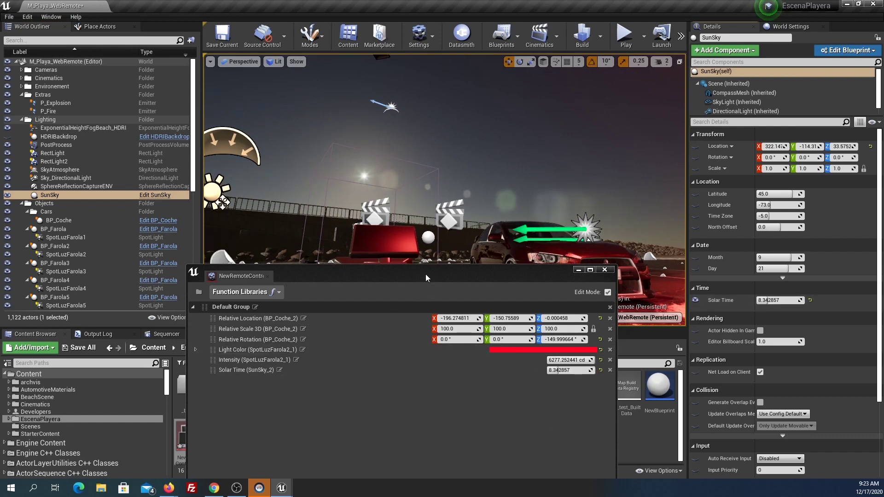
pyautogui.moveTo(425, 274)
pyautogui.mouseDown()
pyautogui.moveTo(760, 104)
pyautogui.moveTo(661, 381)
pyautogui.moveTo(366, 99)
pyautogui.mouseUp()
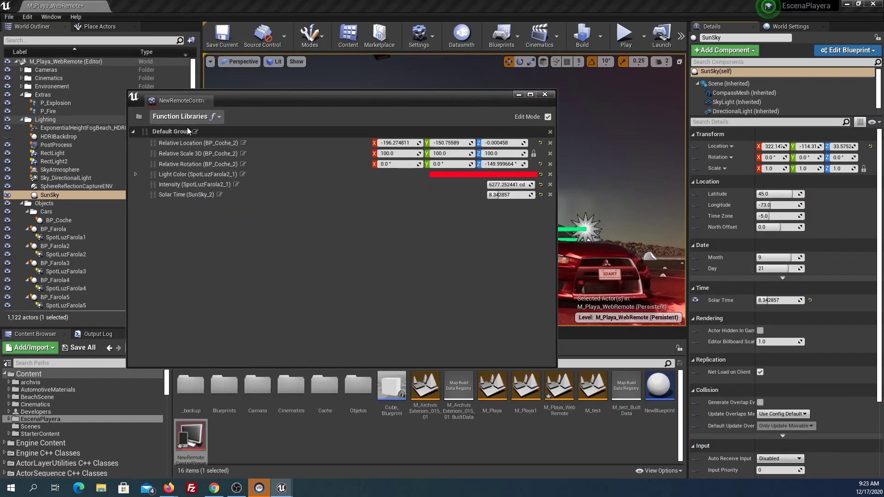
# Save NewRemoteControlPreset and switch off edit mode to preview it.
pyautogui.rightClick(194, 443)
pyautogui.click(208, 277)
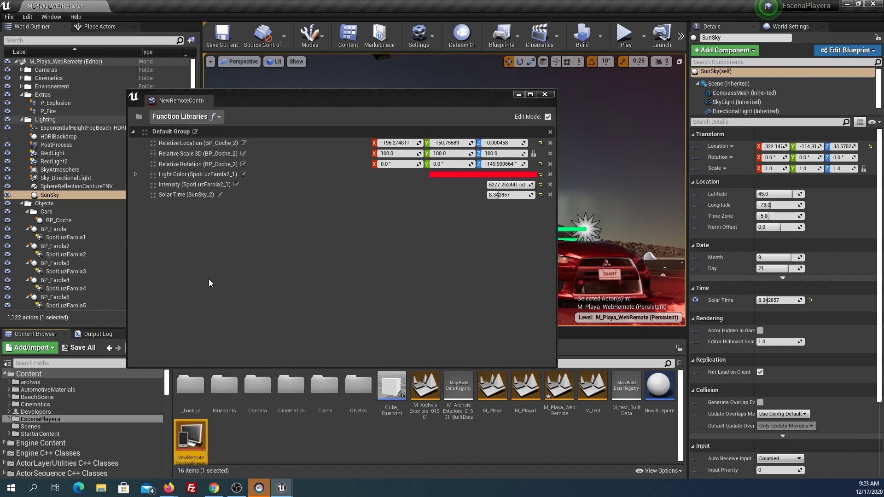
pyautogui.click(548, 117)
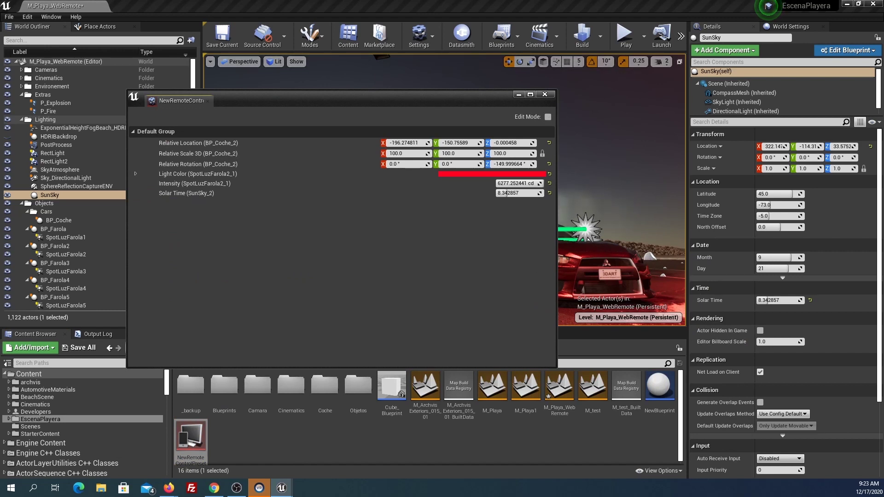
# Return to the Remote Control docs and jump to 'Using the Remote Control Web Application'.
pyautogui.click(236, 487)
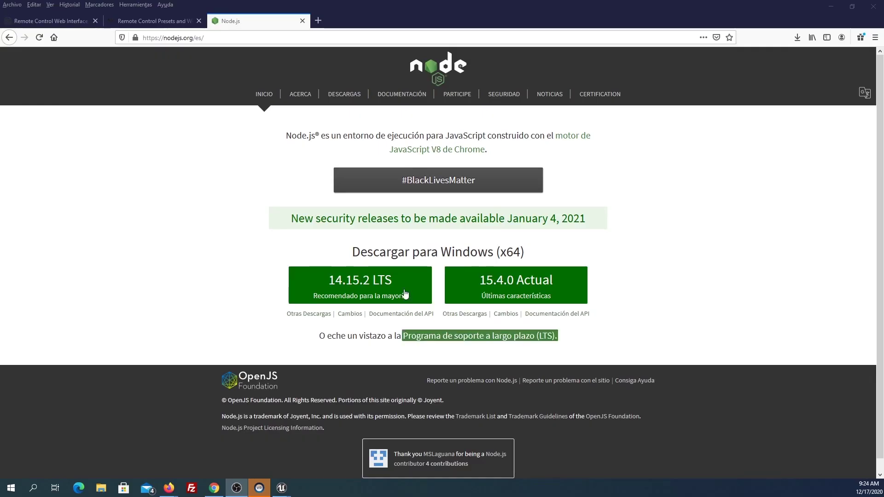
pyautogui.click(154, 20)
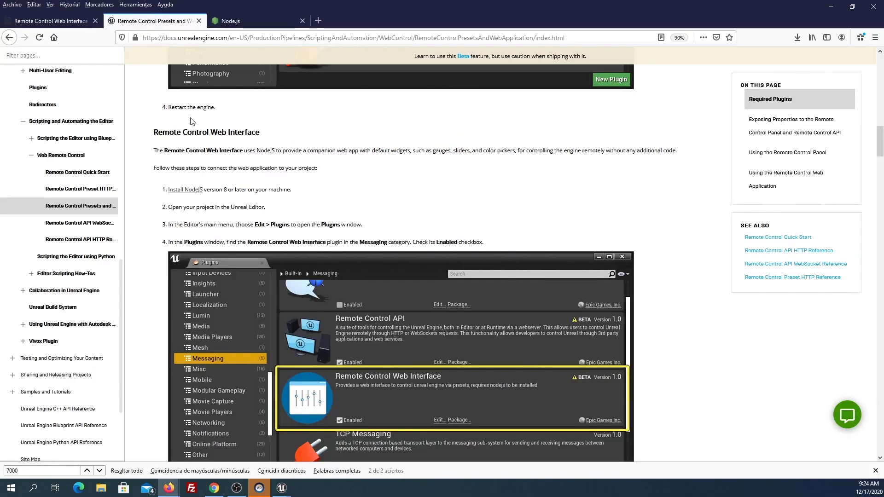
pyautogui.scroll(-13, 374, 270)
pyautogui.scroll(-3, 414, 280)
pyautogui.scroll(-1, 439, 288)
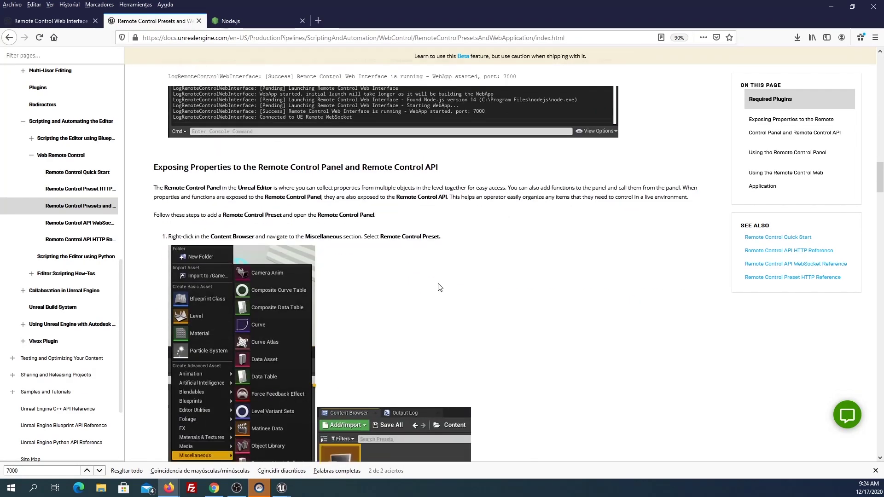
pyautogui.scroll(-9, 439, 286)
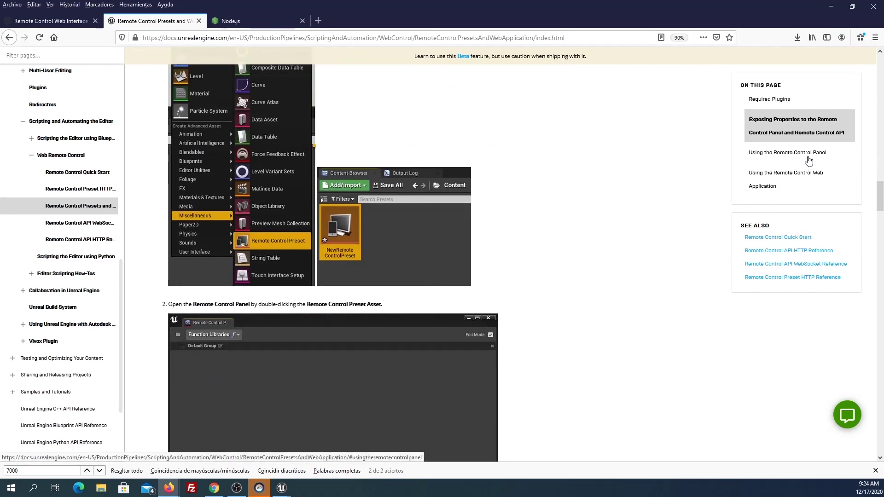
pyautogui.click(808, 174)
pyautogui.scroll(3, 348, 204)
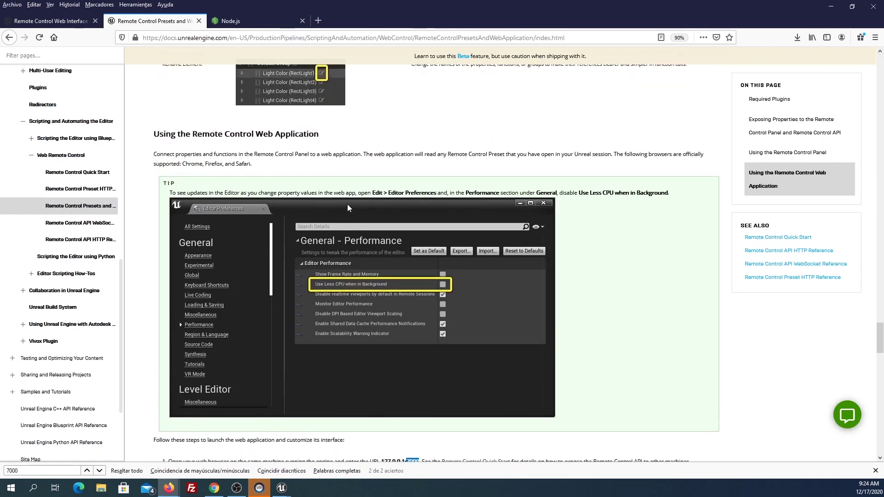
pyautogui.scroll(-2, 413, 246)
pyautogui.scroll(-2, 413, 246)
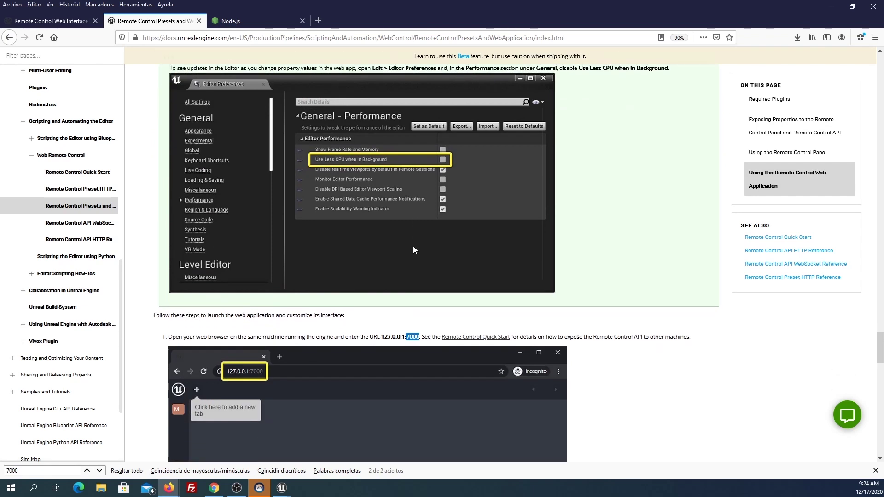
pyautogui.scroll(-2, 386, 266)
# Copy the web app address 127.0.0.1:7000 and open a new browser tab.
pyautogui.moveTo(382, 249); pyautogui.dragTo(387, 247)
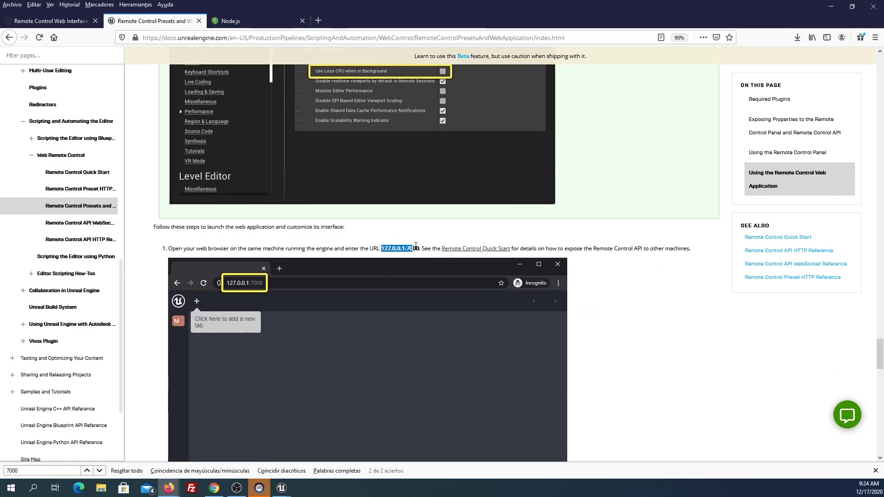
pyautogui.rightClick(397, 251)
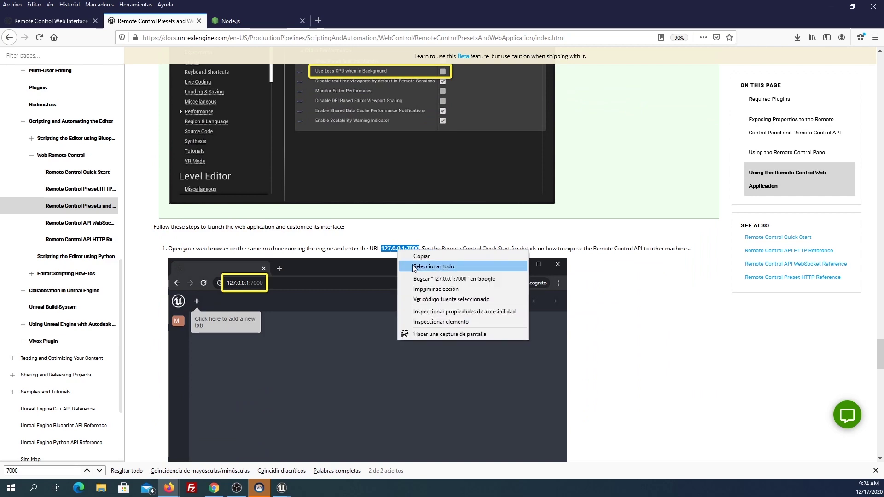
pyautogui.click(425, 256)
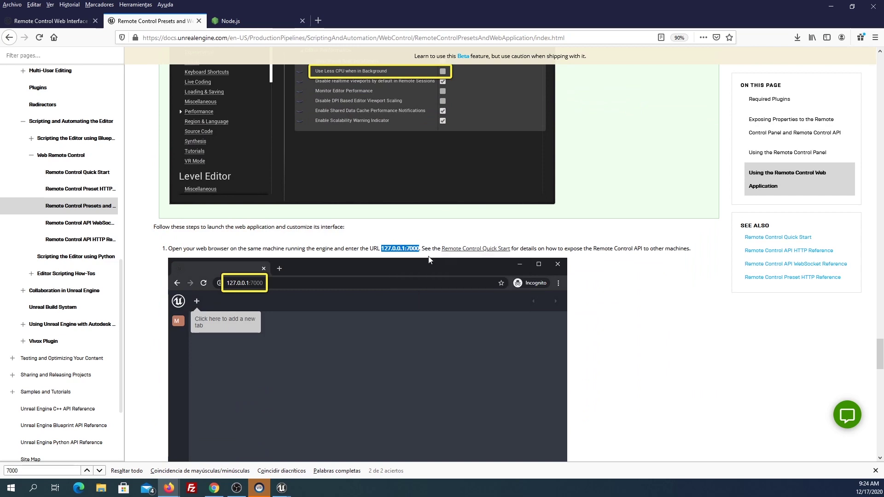
pyautogui.click(318, 20)
# Load 127.0.0.1:7000 in the new tab to show the empty Conductor web app.
pyautogui.click(217, 37)
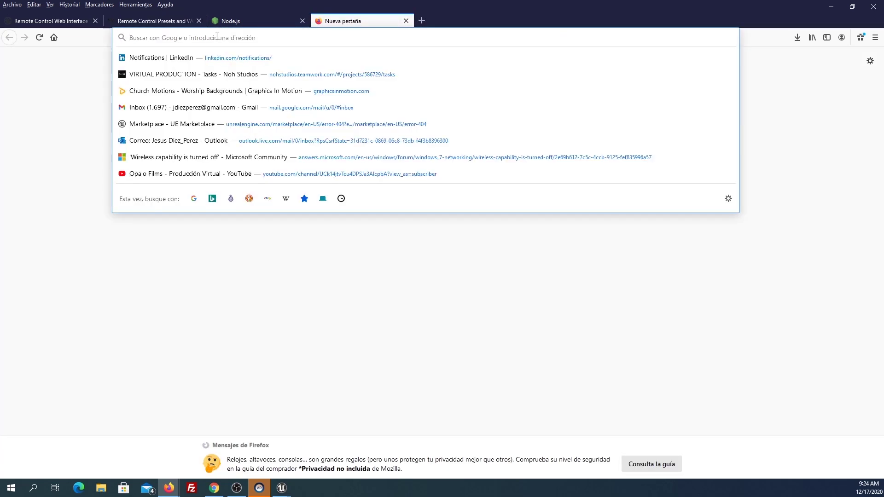
pyautogui.write('127.0.0.1:7000')
pyautogui.press('Return')
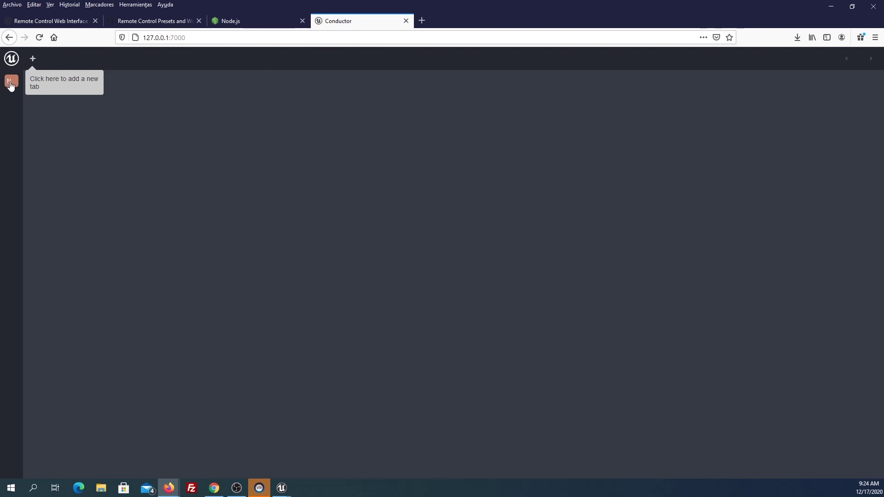
pyautogui.moveTo(282, 488)
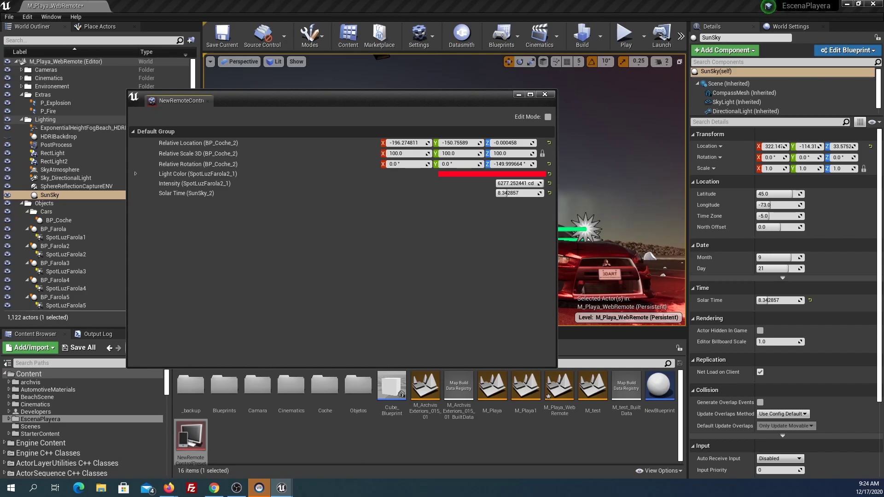
pyautogui.hotkey('alt', 'Tab')
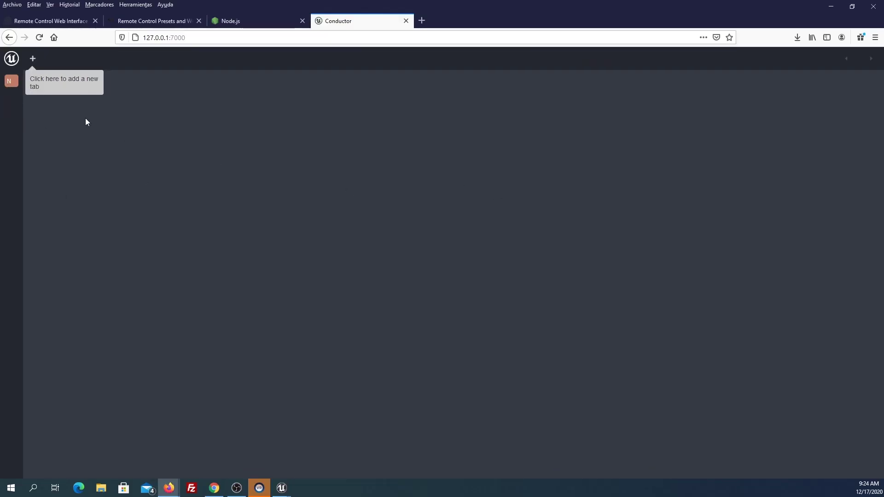
# Add a single-panel tab to the web app and rename it Coche.
pyautogui.click(33, 59)
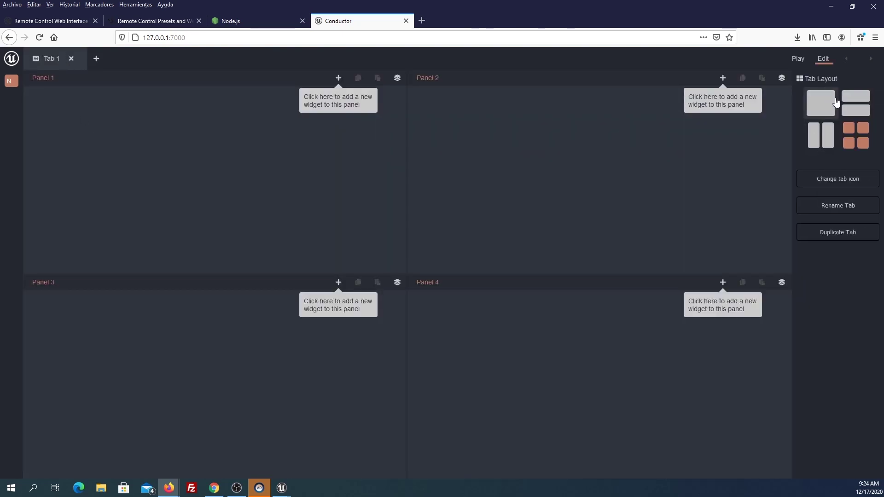
pyautogui.click(821, 105)
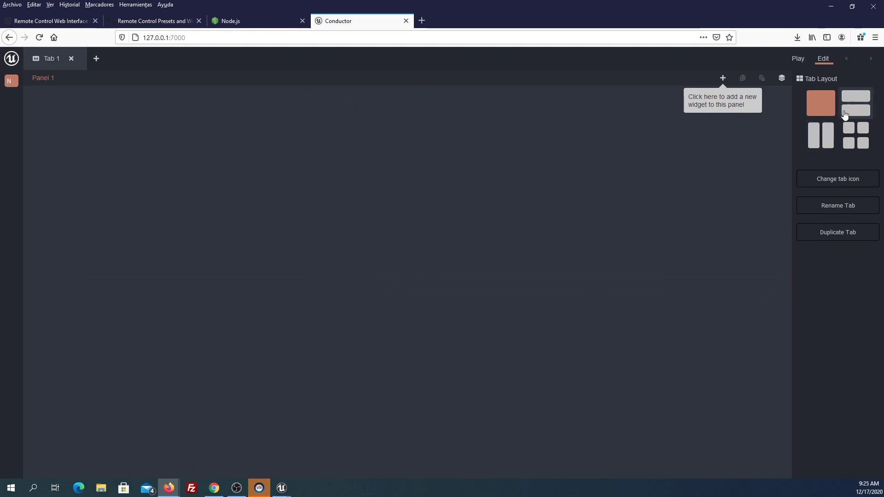
pyautogui.click(849, 110)
pyautogui.click(814, 140)
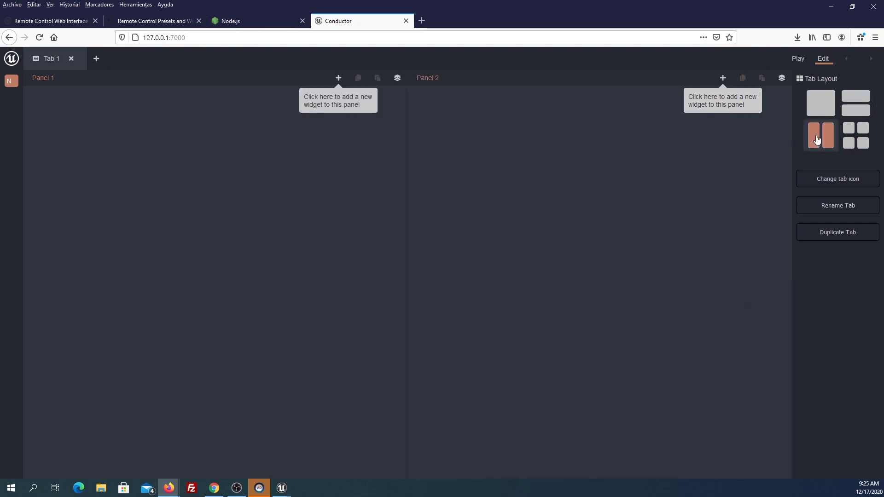
pyautogui.click(820, 106)
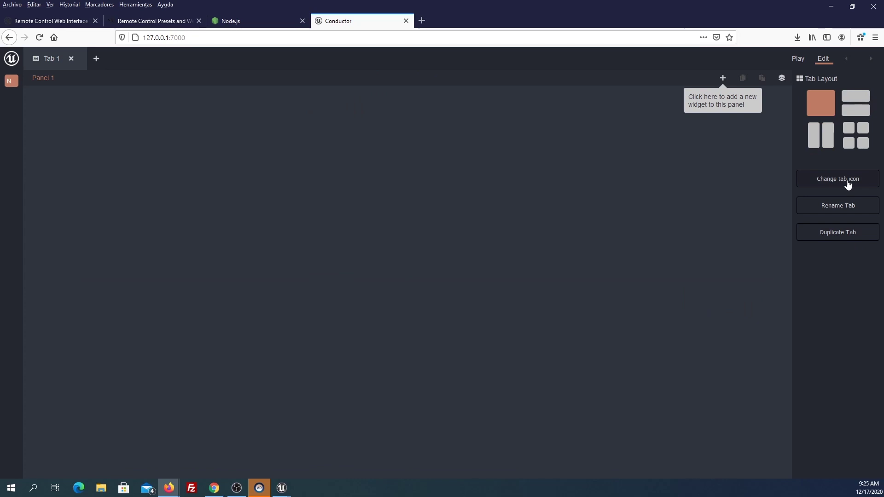
pyautogui.click(827, 210)
pyautogui.press('BackSpace')
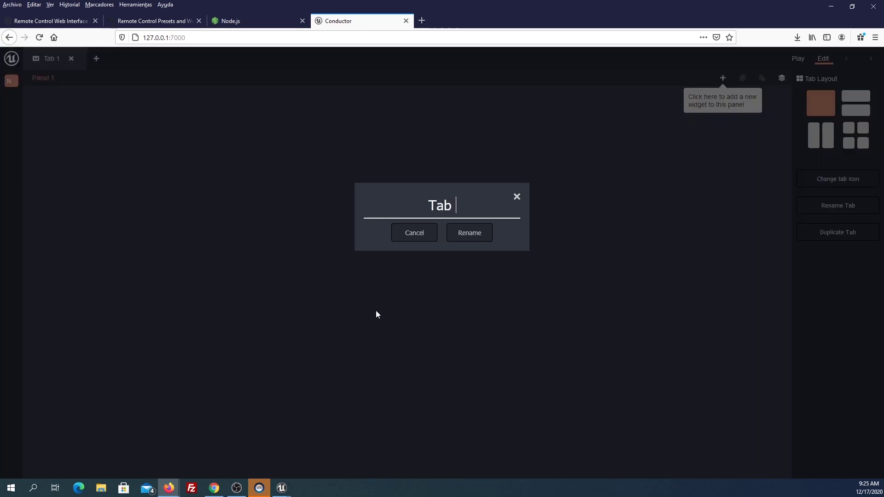
pyautogui.press('BackSpace')
pyautogui.press('BackSpace')
pyautogui.press('BackSpace')
pyautogui.press('BackSpace')
pyautogui.write('Coch')
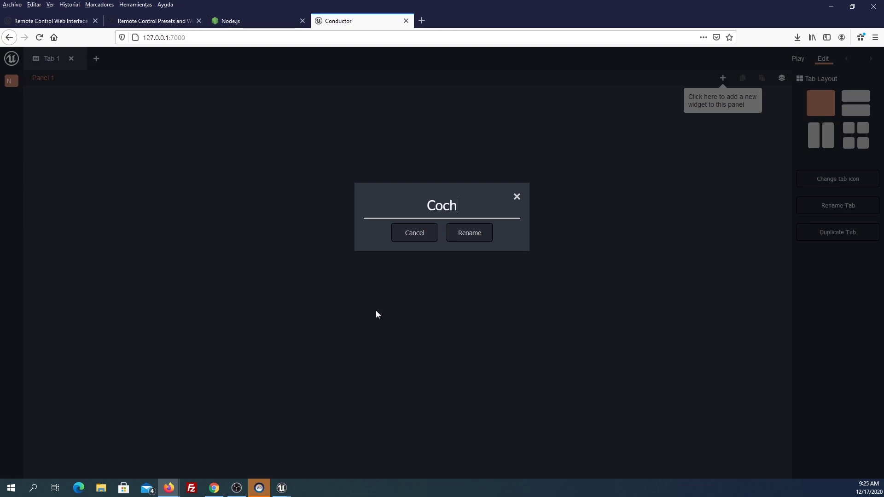
pyautogui.write('e')
pyautogui.click(460, 234)
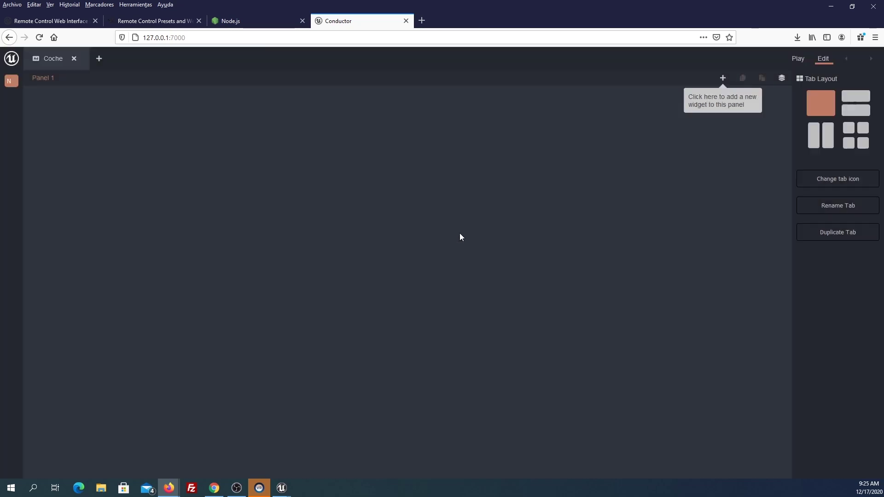
# Add a second single-panel tab named Luces, then return to the Coche tab.
pyautogui.click(99, 59)
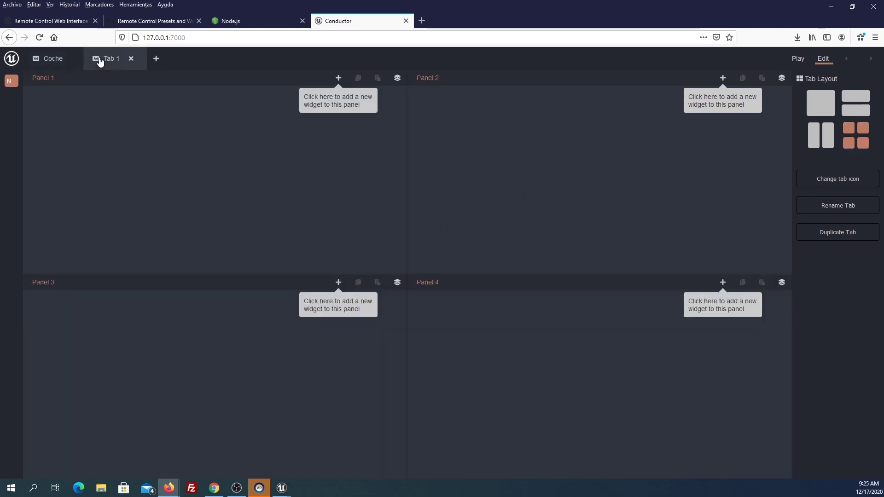
pyautogui.click(816, 105)
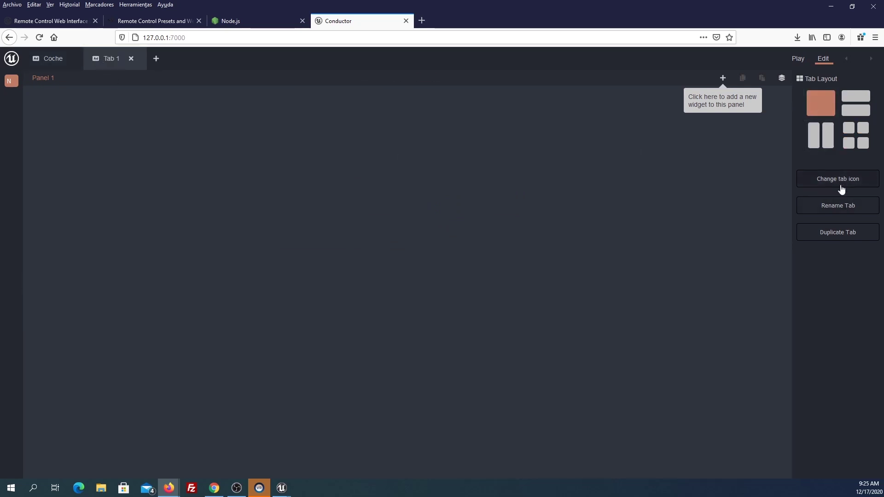
pyautogui.click(841, 204)
pyautogui.moveTo(465, 208); pyautogui.dragTo(391, 209)
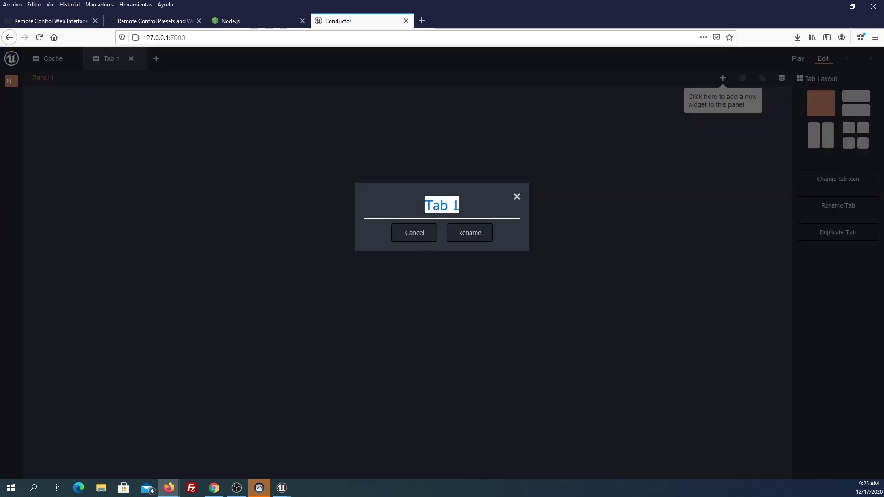
pyautogui.write('Luces')
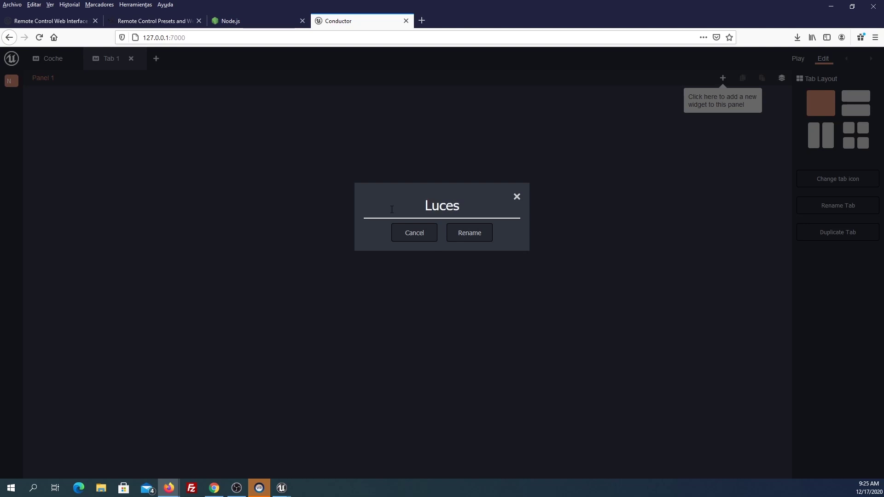
pyautogui.click(462, 235)
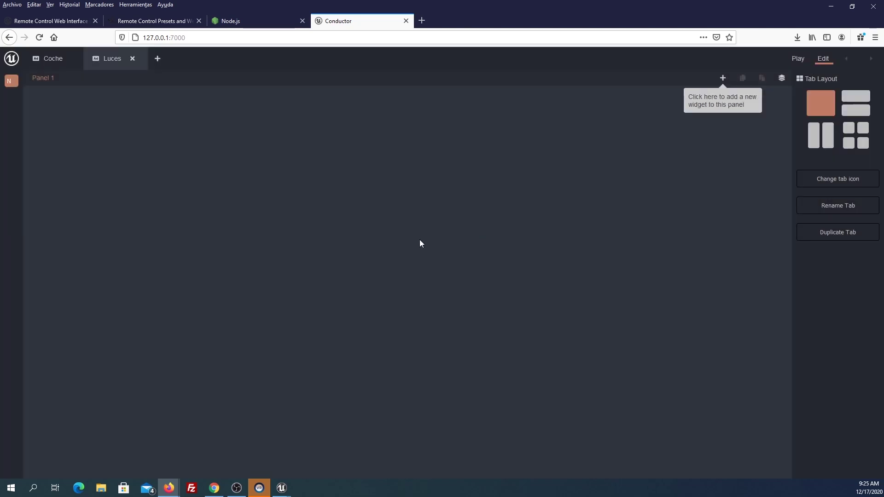
pyautogui.click(58, 64)
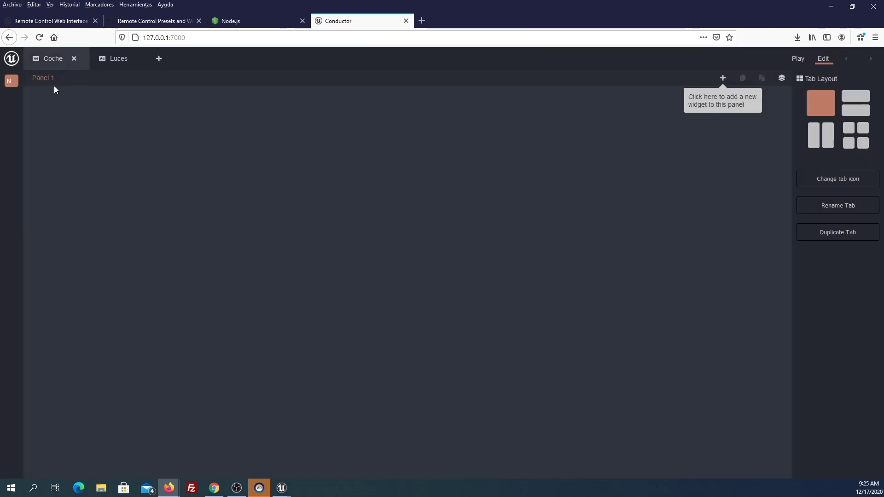
# Save a Joystick widget with limits on for BP_Coche_2's Relative Location to the Coche panel.
pyautogui.click(723, 79)
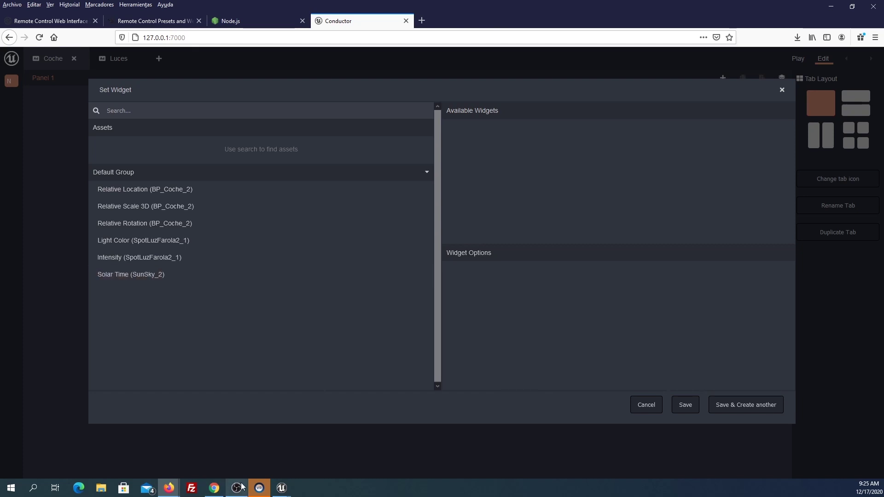
pyautogui.moveTo(281, 488)
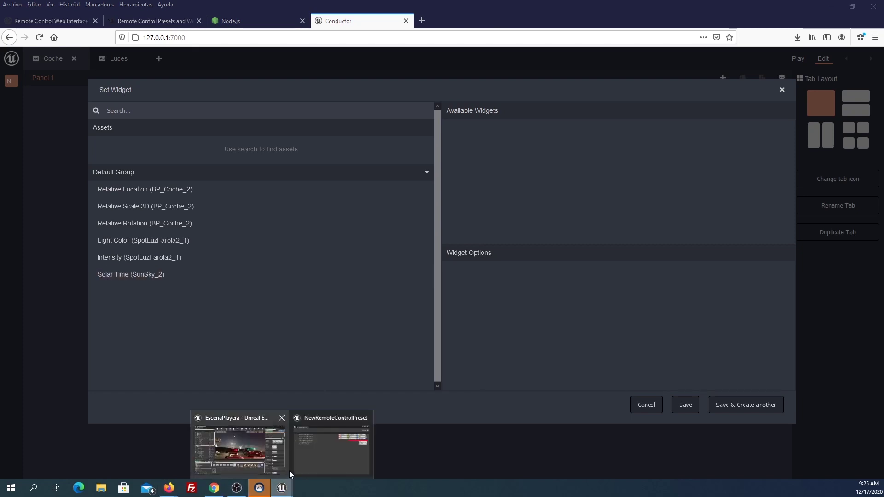
pyautogui.click(244, 457)
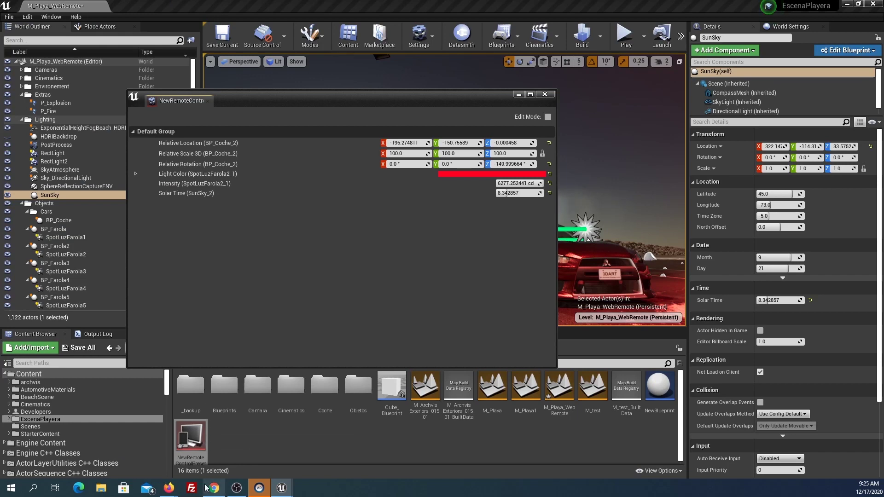
pyautogui.moveTo(171, 488)
pyautogui.click(230, 449)
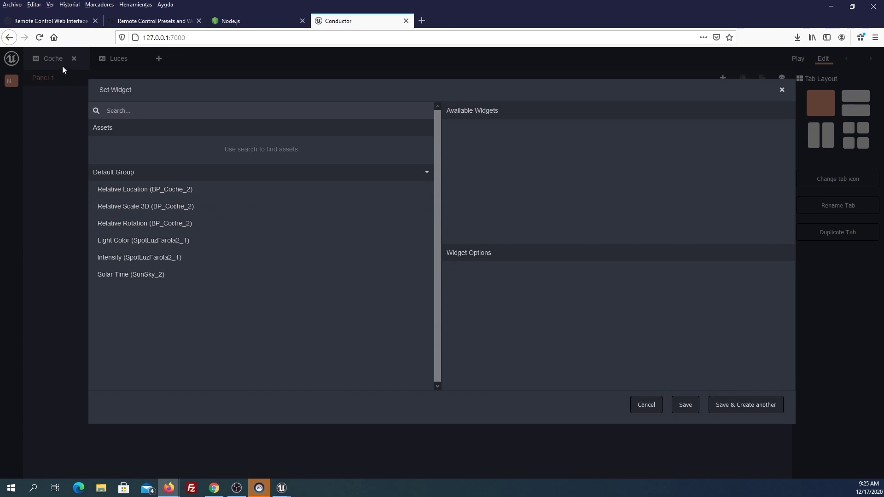
pyautogui.click(143, 196)
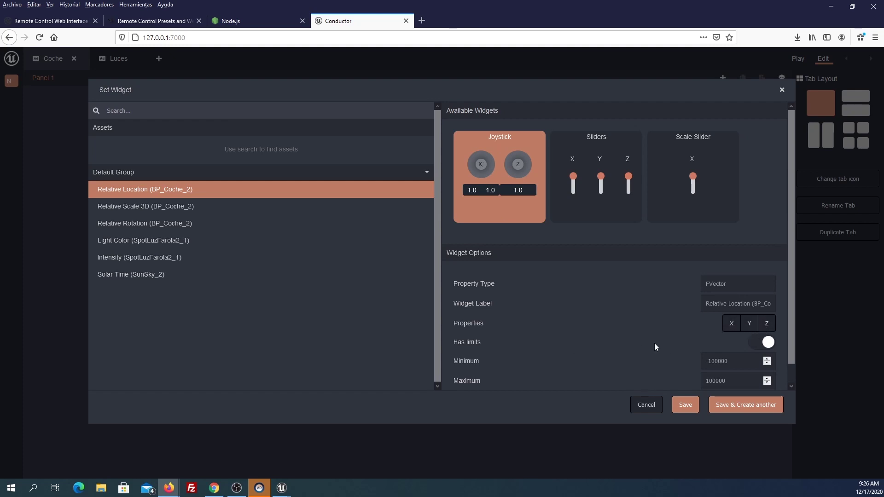
pyautogui.click(767, 343)
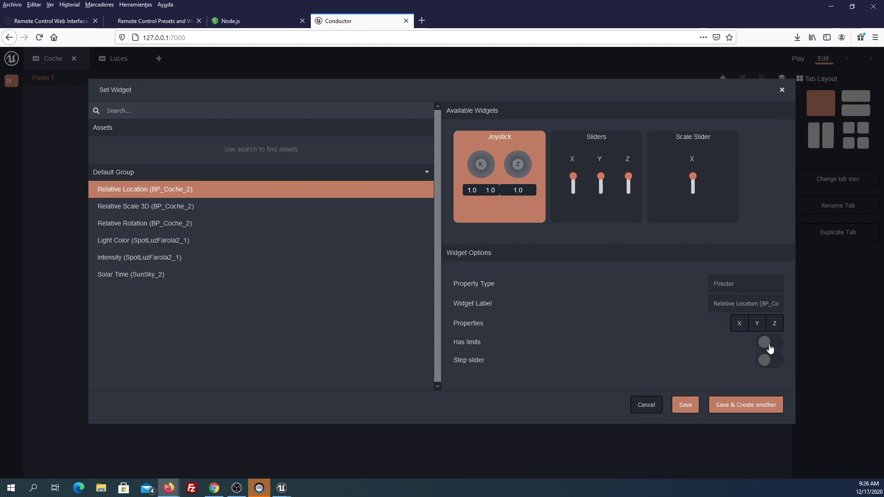
pyautogui.click(770, 349)
pyautogui.scroll(-1, 759, 304)
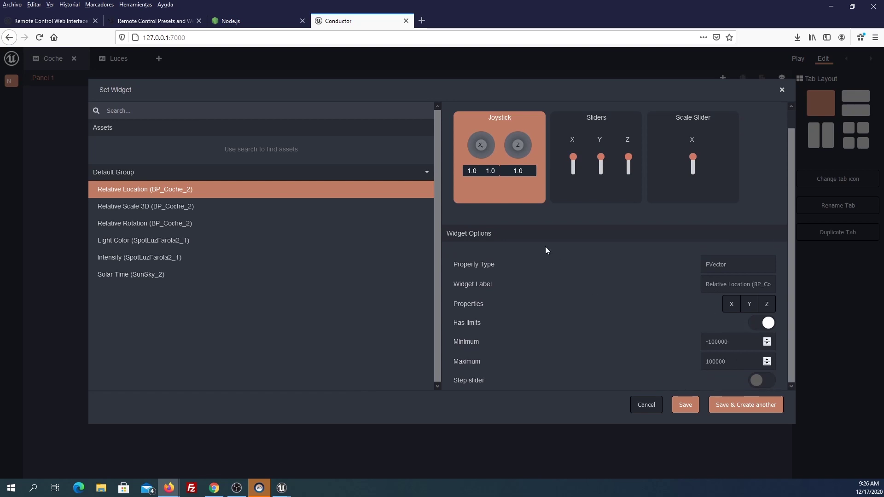
pyautogui.click(686, 405)
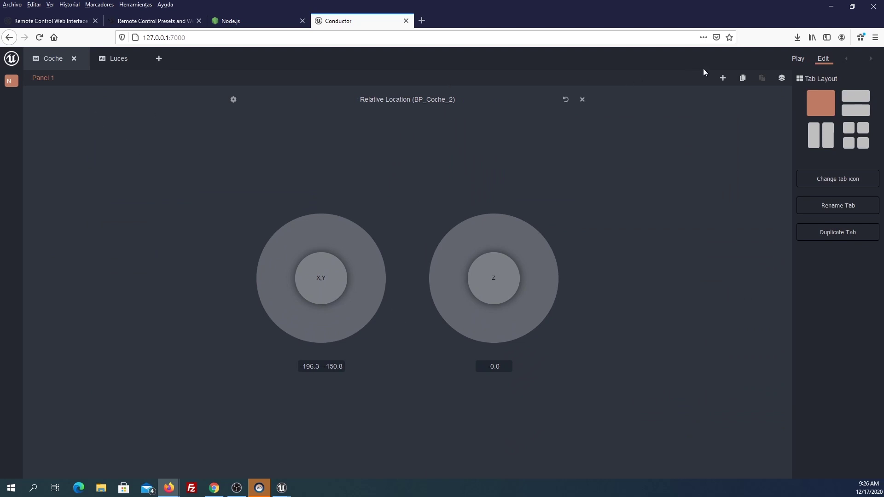
# Add a Relative Scale 3D slider with maximum 200 and a Relative Rotation gauge.
pyautogui.click(722, 79)
pyautogui.click(154, 211)
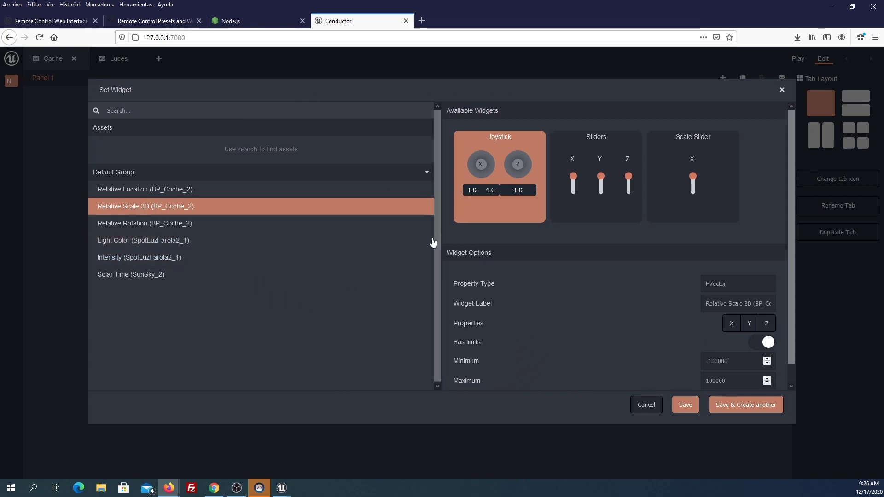
pyautogui.click(722, 199)
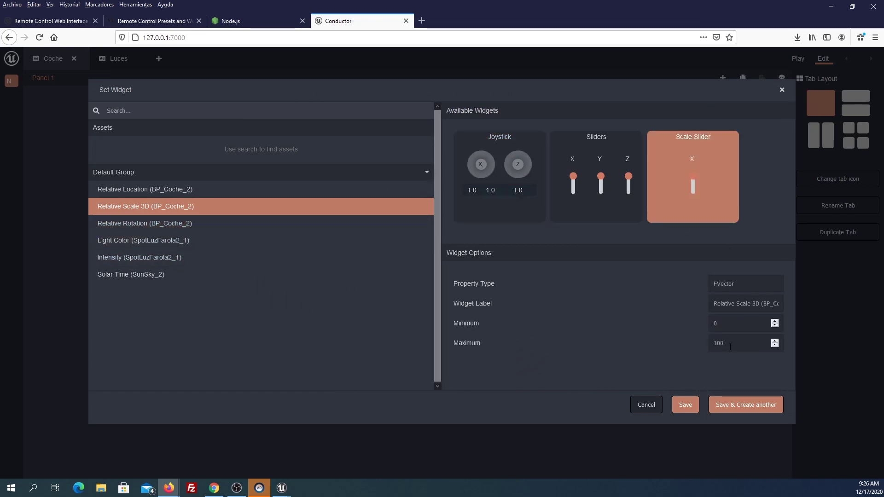
pyautogui.write('2')
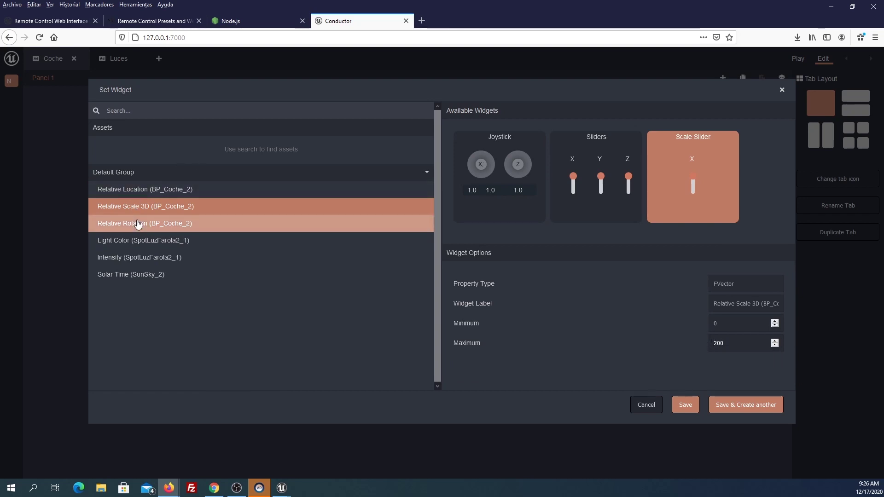
pyautogui.click(731, 405)
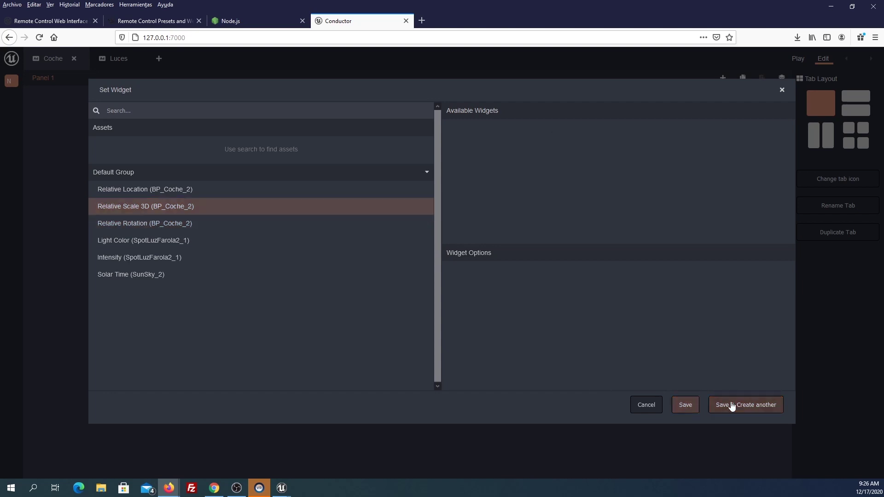
pyautogui.click(143, 224)
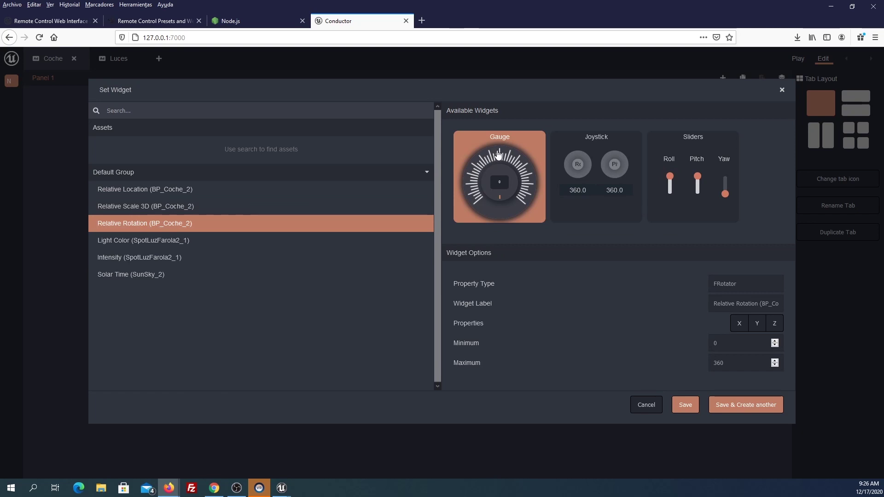
pyautogui.click(740, 408)
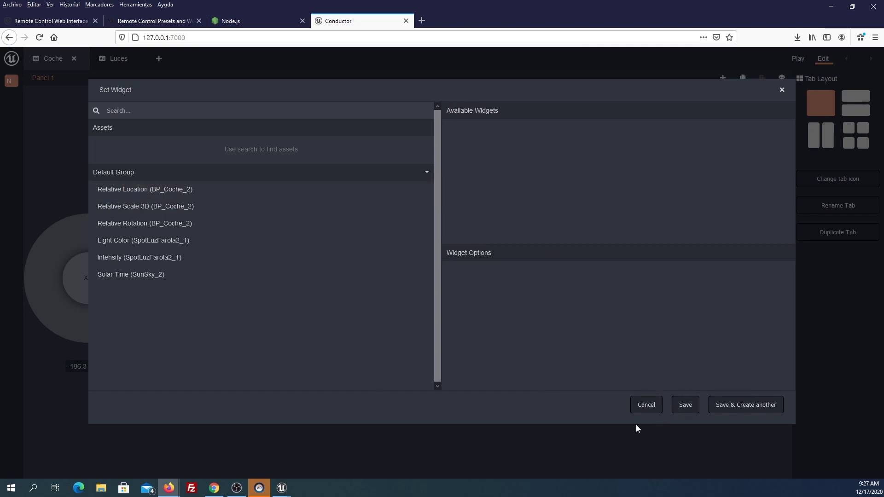
# On the Luces tab, add a Color Picker widget for the street light's Light Color.
pyautogui.click(647, 412)
pyautogui.click(118, 59)
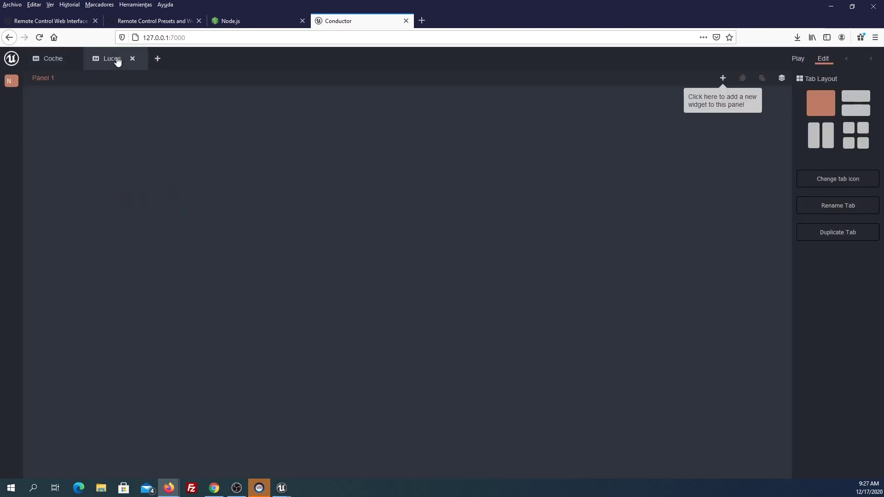
pyautogui.click(723, 79)
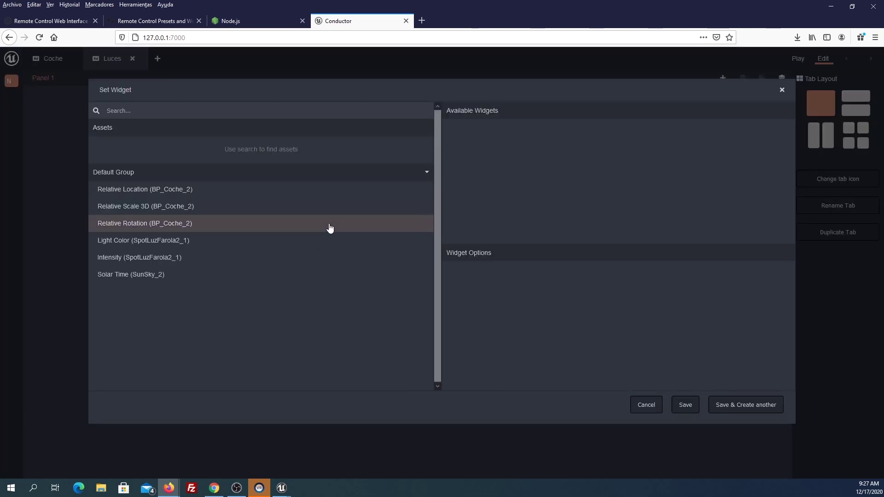
pyautogui.click(142, 242)
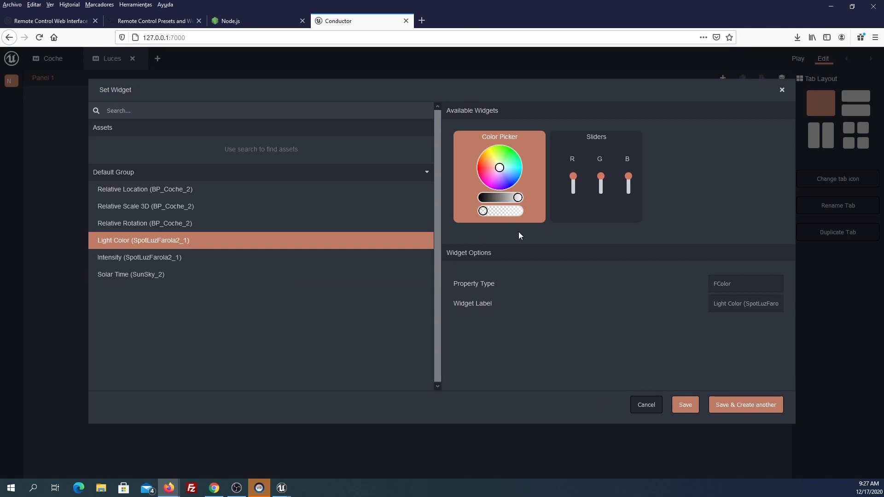
pyautogui.click(726, 409)
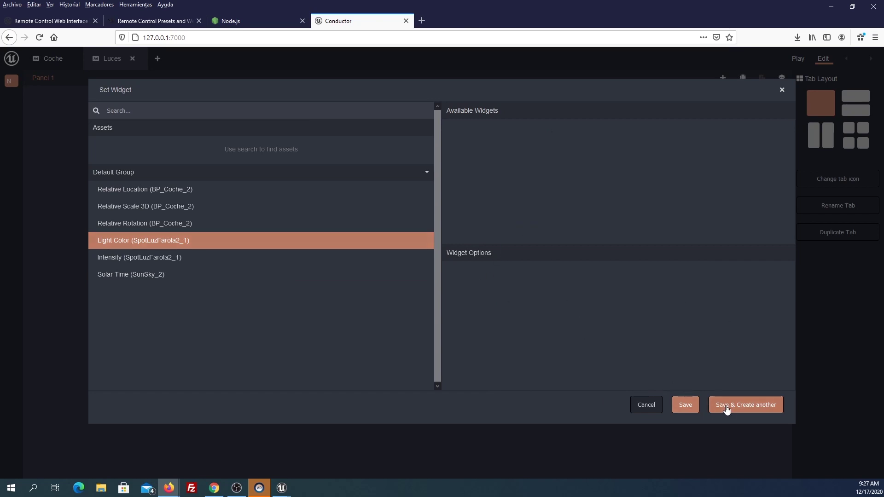
# Add an endless Intensity gauge (max 100) and a 0–24 Solar Time gauge.
pyautogui.click(144, 258)
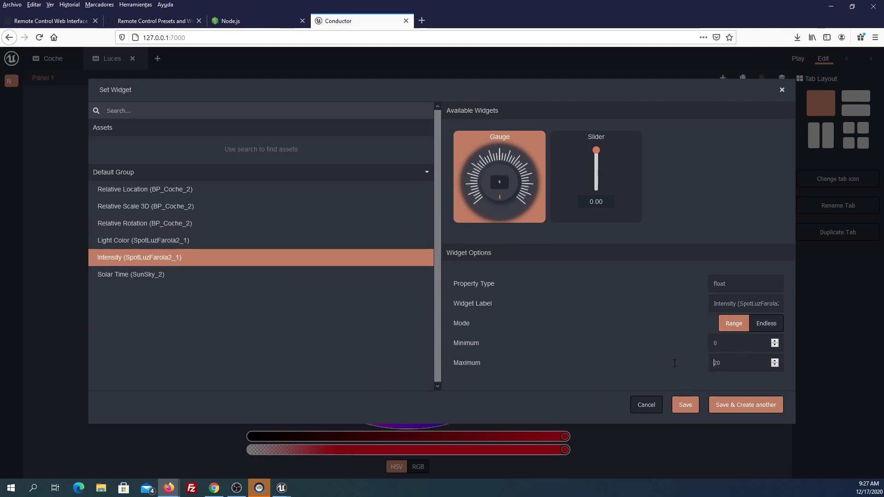
pyautogui.write('100')
pyautogui.click(765, 328)
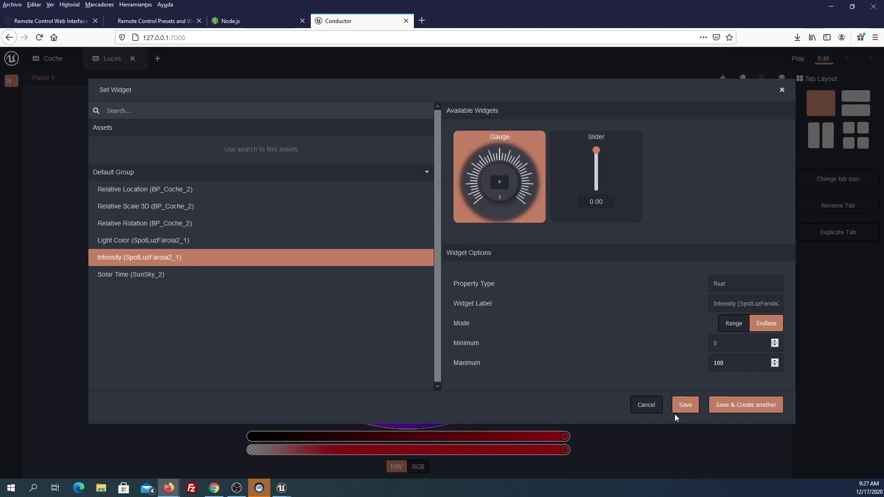
pyautogui.click(739, 407)
pyautogui.click(118, 276)
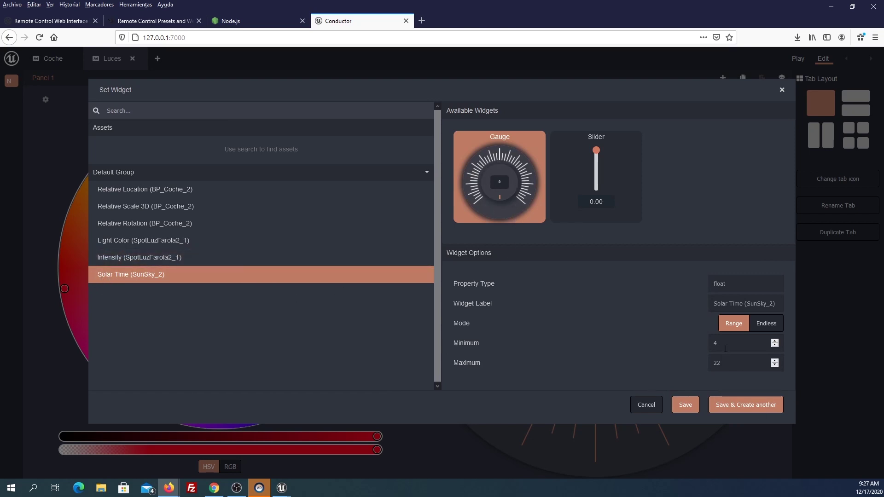
pyautogui.press('Tab')
pyautogui.write('24')
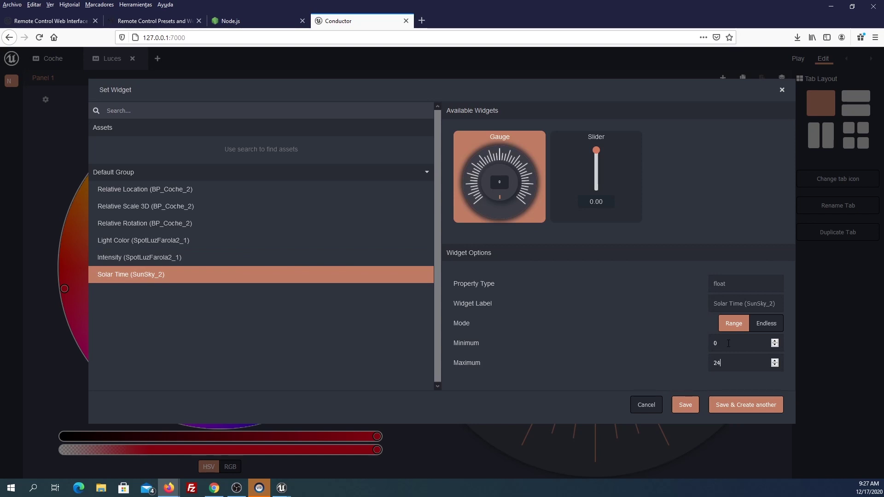
pyautogui.click(685, 407)
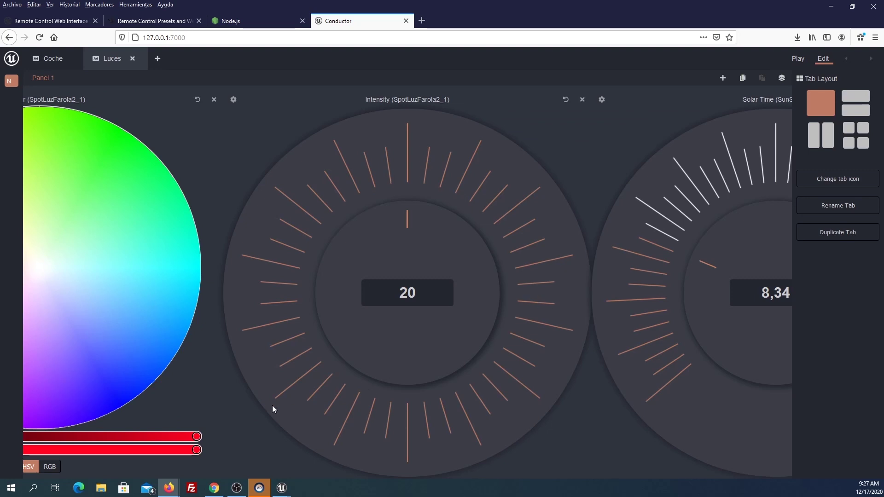
pyautogui.click(852, 6)
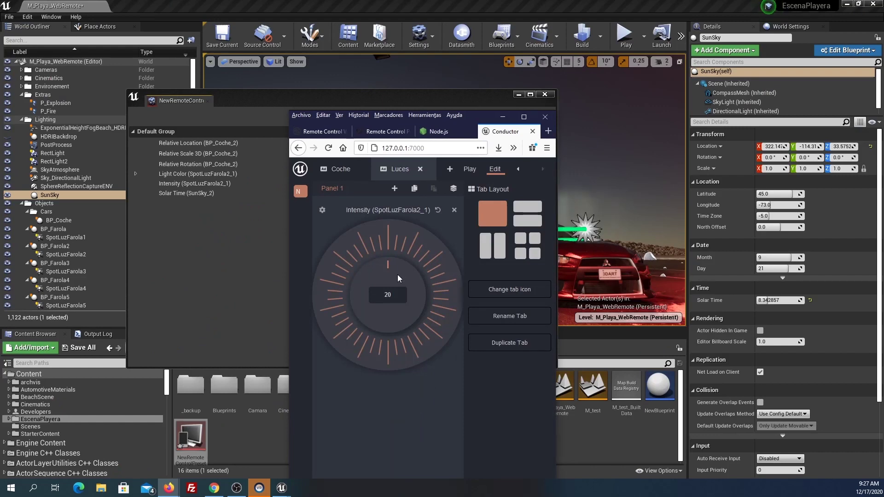
pyautogui.click(533, 96)
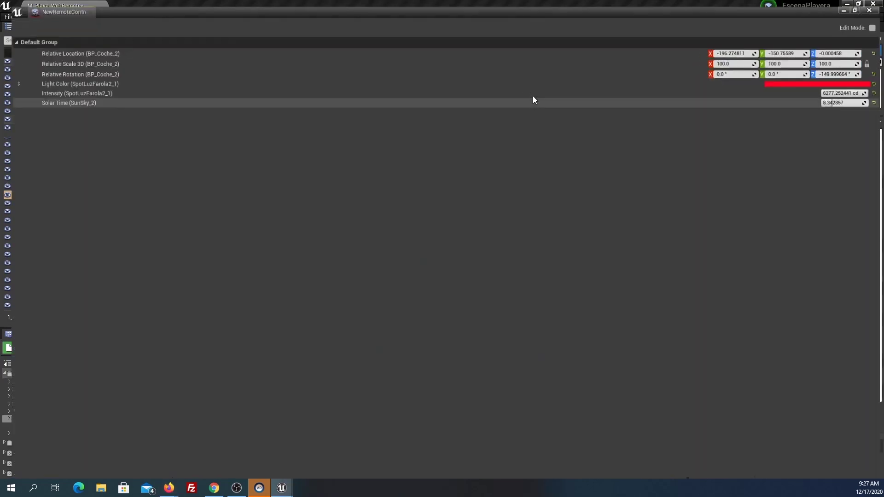
pyautogui.hotkey('alt', 'Tab')
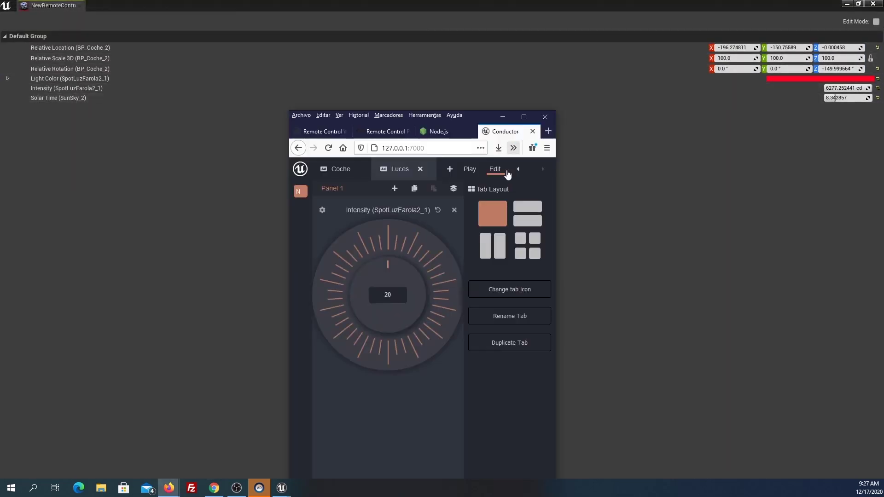
pyautogui.click(523, 119)
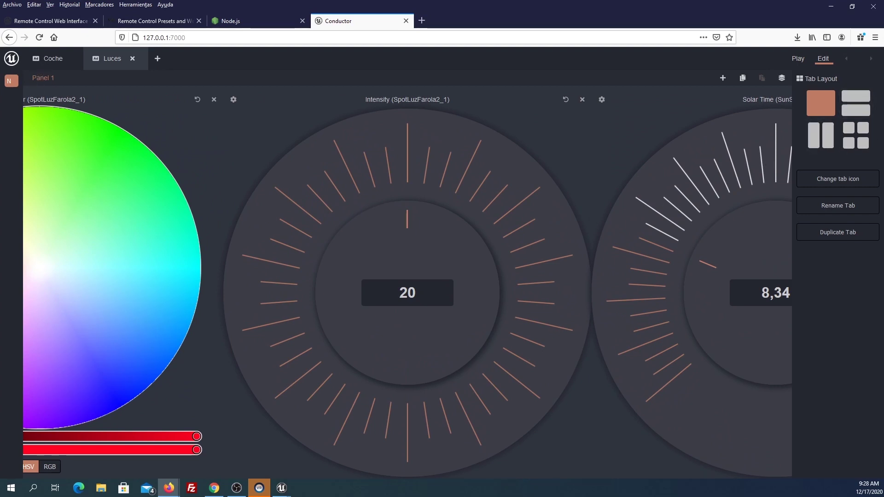
# Switch Luces to a 2x2 layout, delete the Intensity and Light Color widgets, return to Coche.
pyautogui.click(856, 142)
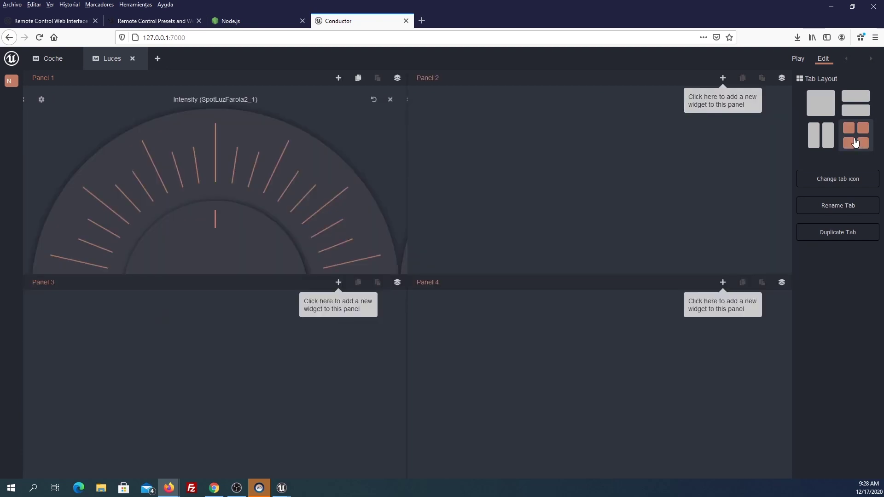
pyautogui.click(390, 100)
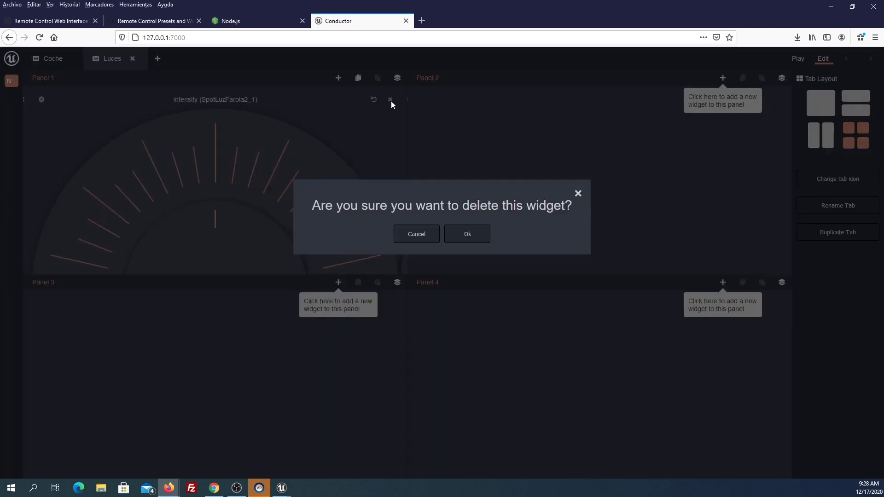
pyautogui.click(458, 238)
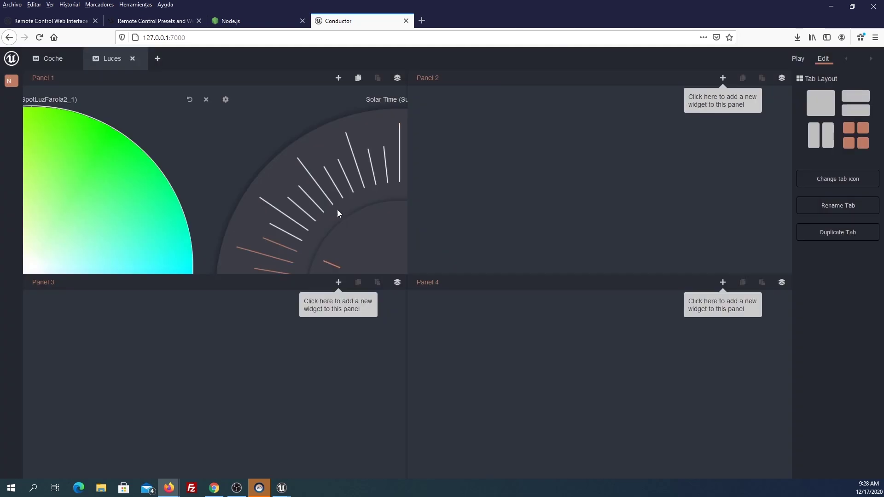
pyautogui.click(205, 100)
pyautogui.click(467, 237)
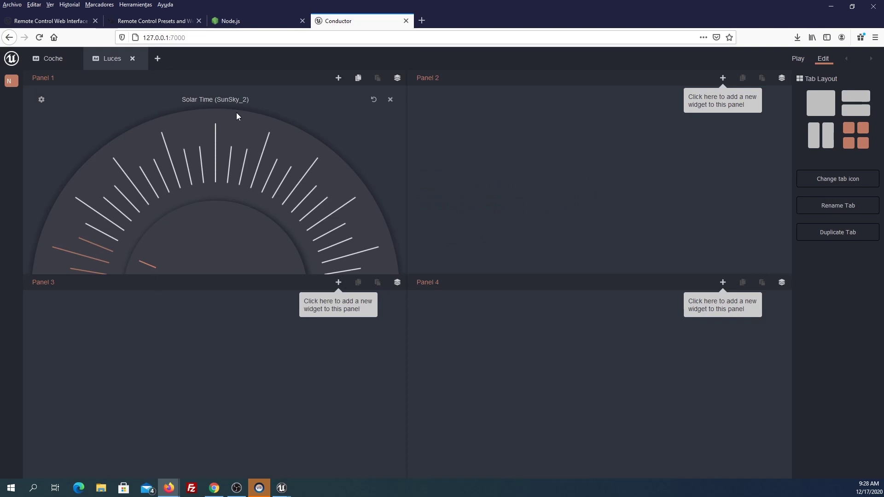
pyautogui.click(65, 62)
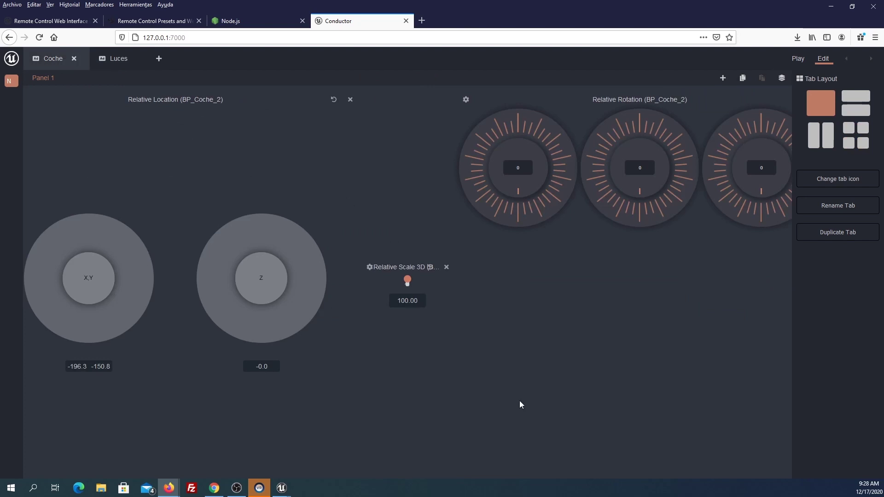
# Place the browser beside the viewport and move the car with the XY and Z joysticks.
pyautogui.moveTo(582, 7); pyautogui.dragTo(728, 34)
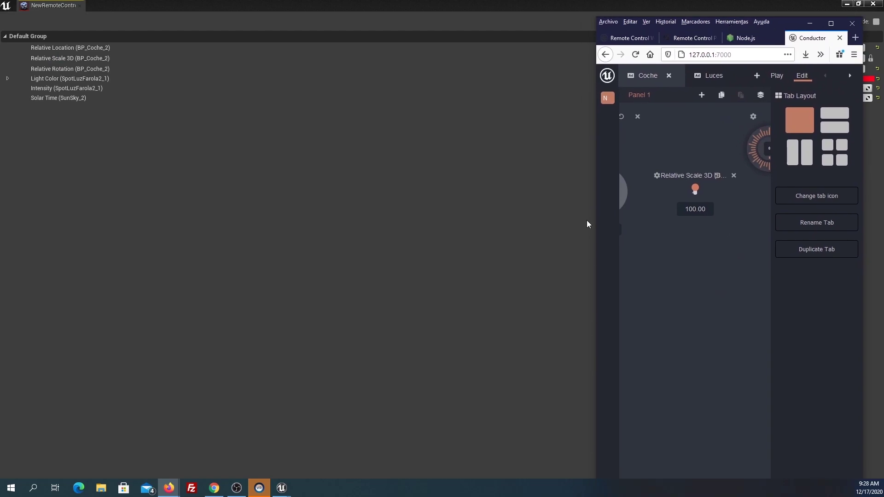
pyautogui.moveTo(594, 220)
pyautogui.mouseDown()
pyautogui.moveTo(105, 255)
pyautogui.moveTo(277, 269)
pyautogui.moveTo(143, 265)
pyautogui.mouseUp()
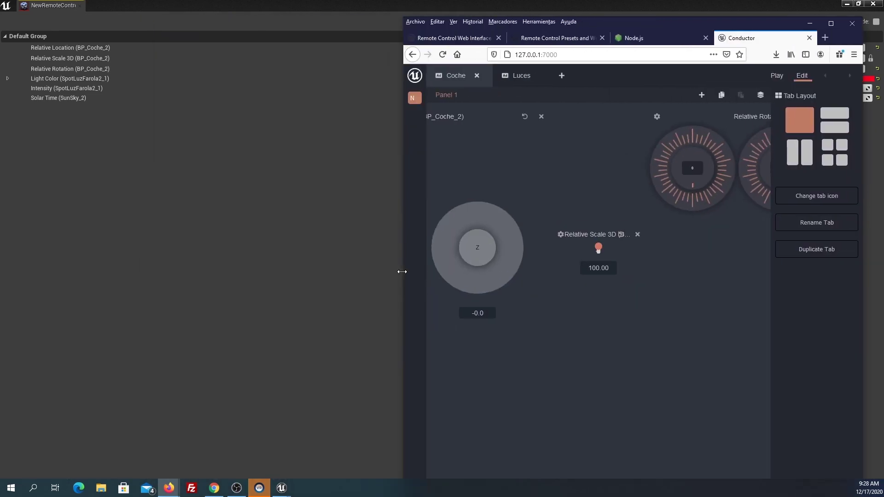
pyautogui.moveTo(144, 265)
pyautogui.mouseDown()
pyautogui.moveTo(403, 270)
pyautogui.moveTo(99, 265)
pyautogui.mouseUp()
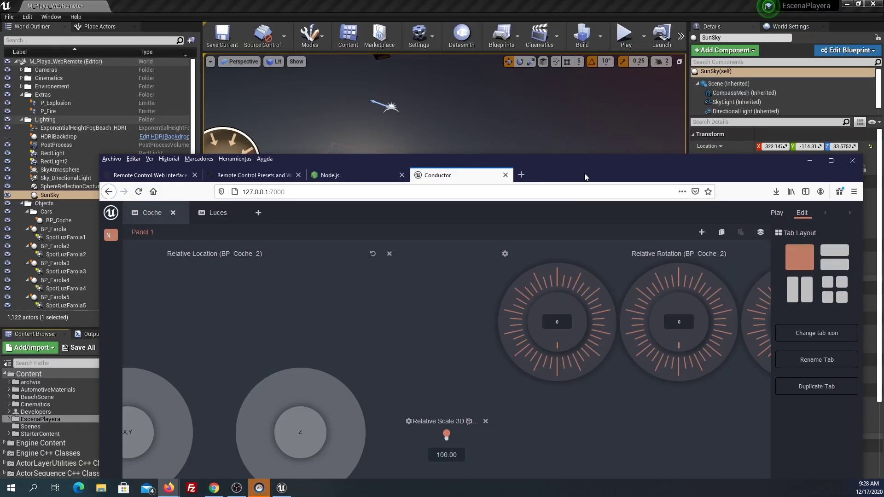
pyautogui.moveTo(584, 173); pyautogui.dragTo(883, 26)
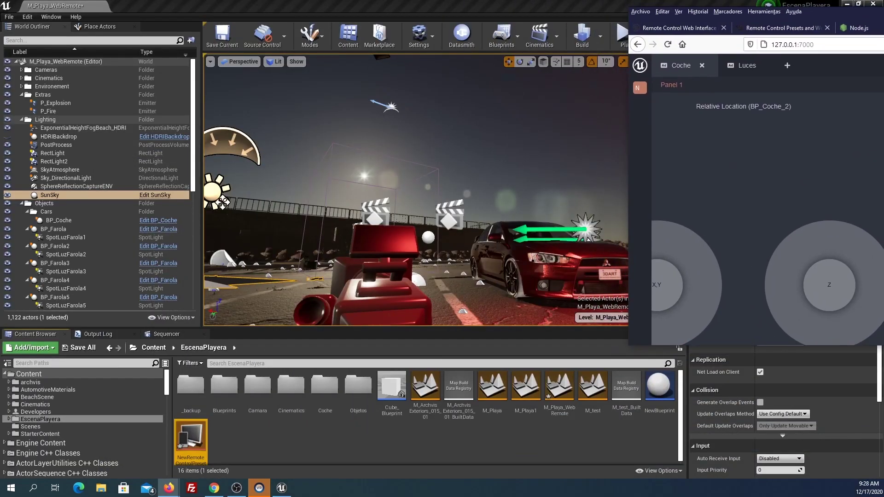
pyautogui.moveTo(658, 289)
pyautogui.mouseDown()
pyautogui.moveTo(692, 279)
pyautogui.moveTo(627, 242)
pyautogui.moveTo(636, 316)
pyautogui.moveTo(646, 295)
pyautogui.mouseUp()
pyautogui.moveTo(827, 292)
pyautogui.mouseDown()
pyautogui.moveTo(828, 274)
pyautogui.moveTo(823, 305)
pyautogui.mouseUp()
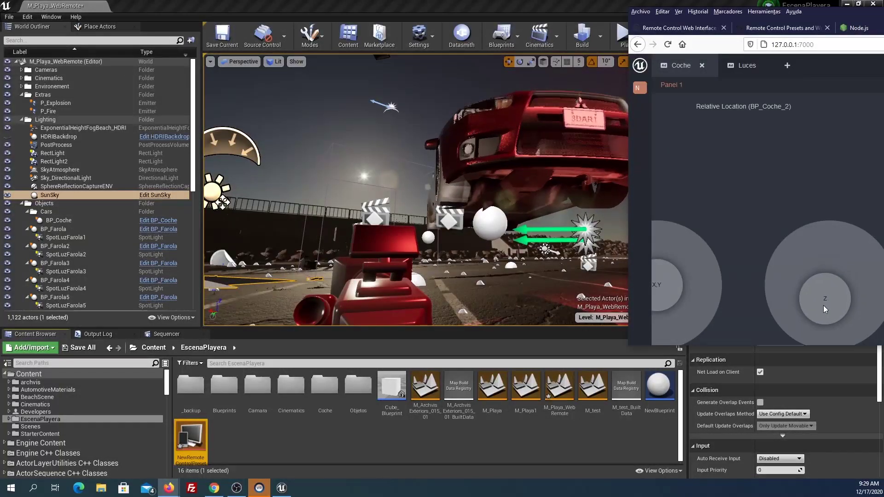
pyautogui.moveTo(823, 305); pyautogui.dragTo(833, 317)
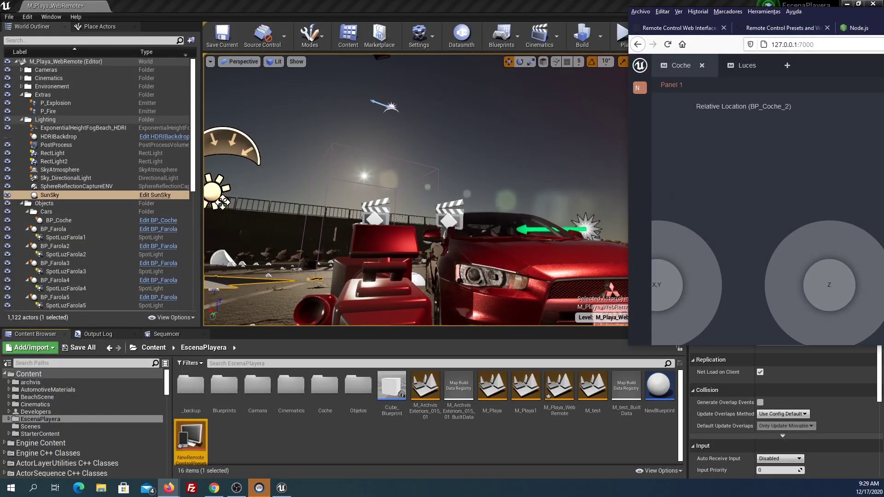
# Turn the car with the Relative Rotation gauge until it reads 0,8.
pyautogui.moveTo(782, 19); pyautogui.dragTo(421, 303)
pyautogui.moveTo(435, 405)
pyautogui.mouseDown()
pyautogui.moveTo(467, 407)
pyautogui.moveTo(462, 388)
pyautogui.moveTo(125, 423)
pyautogui.moveTo(428, 454)
pyautogui.mouseUp()
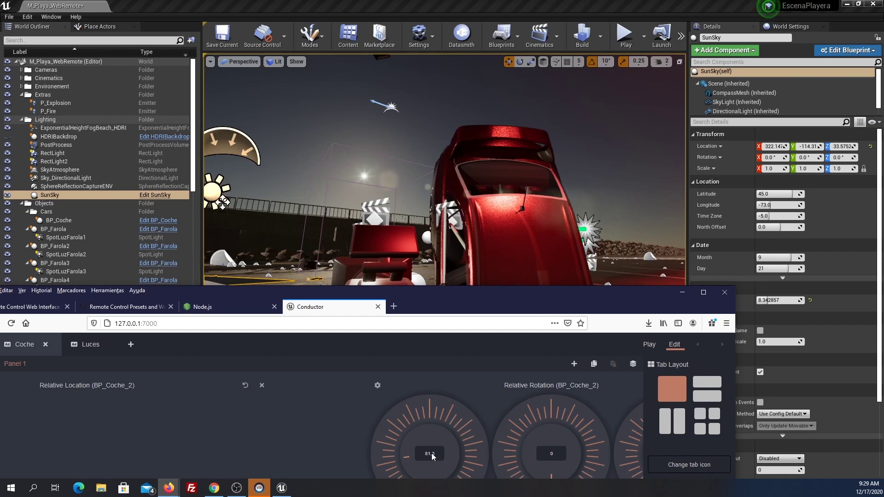
pyautogui.moveTo(430, 454); pyautogui.dragTo(430, 477)
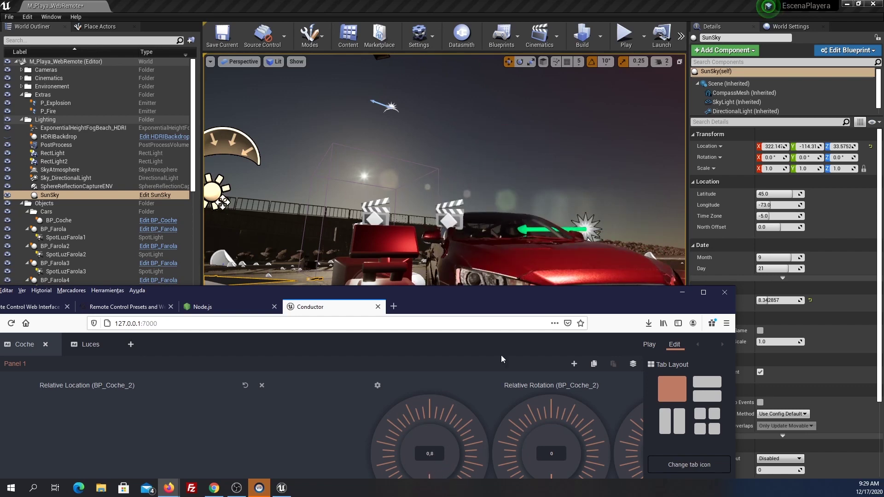
pyautogui.moveTo(543, 287)
pyautogui.mouseDown()
pyautogui.moveTo(875, 86)
pyautogui.moveTo(489, 168)
pyautogui.moveTo(33, 36)
pyautogui.mouseUp()
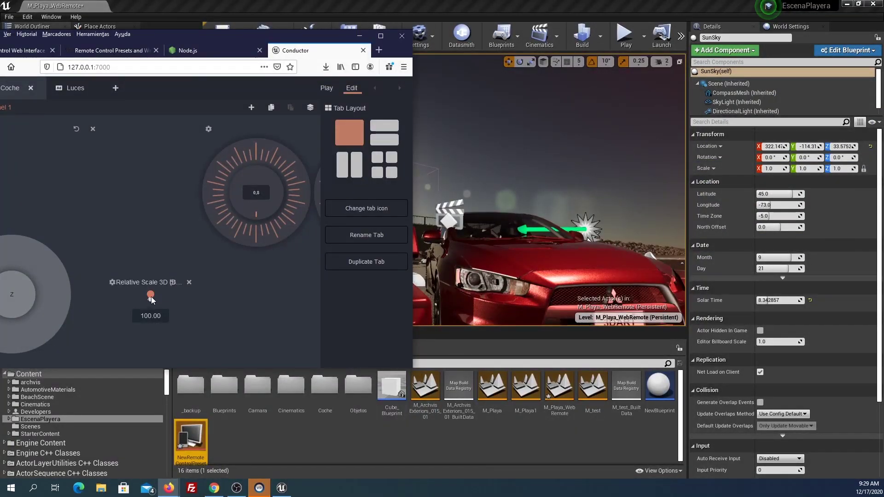
# Delete the Relative Scale 3D widget from the Coche tab.
pyautogui.click(190, 283)
pyautogui.click(217, 189)
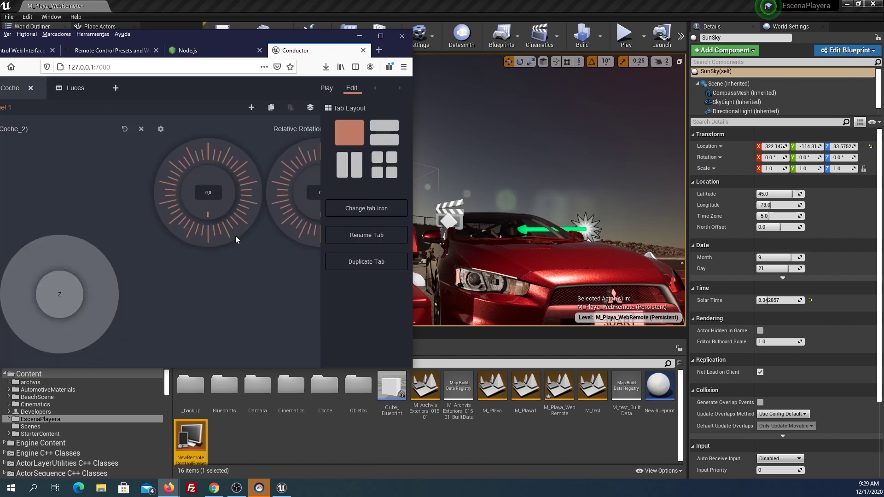
pyautogui.click(65, 89)
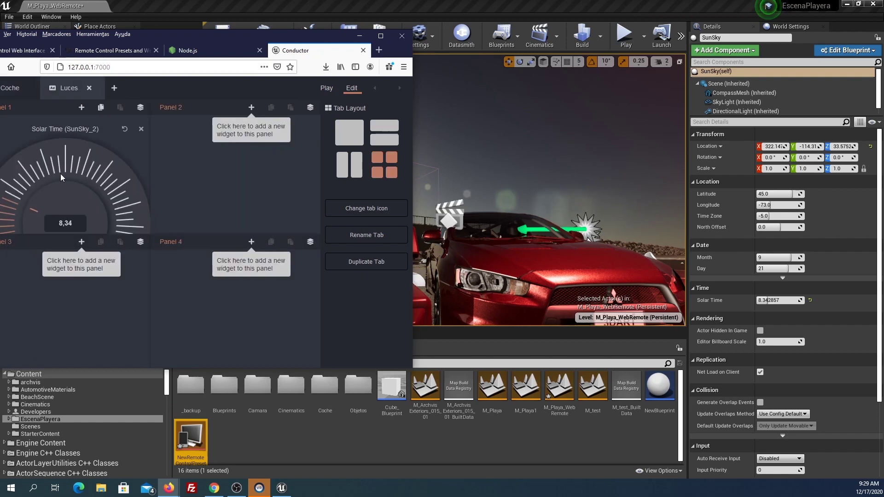
# On the Luces tab, drag the Solar Time gauge up to 11,43.
pyautogui.moveTo(21, 194)
pyautogui.mouseDown()
pyautogui.moveTo(81, 186)
pyautogui.moveTo(35, 206)
pyautogui.mouseUp()
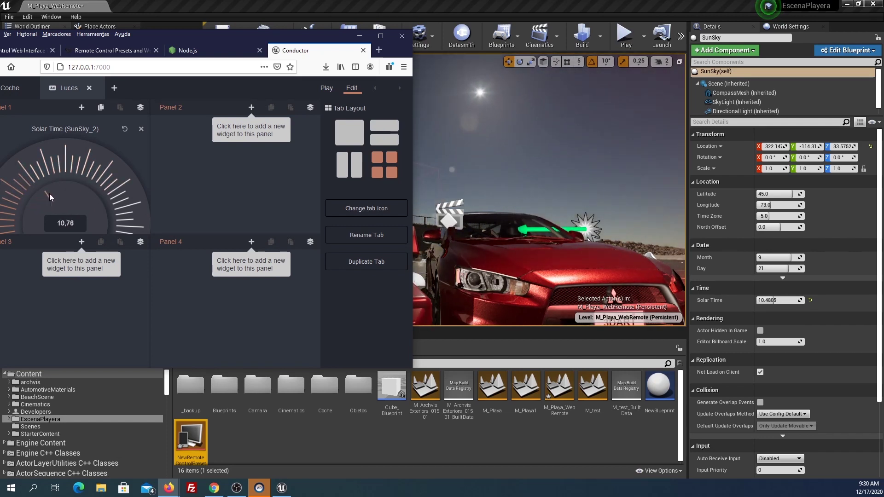
pyautogui.moveTo(35, 206); pyautogui.dragTo(52, 191)
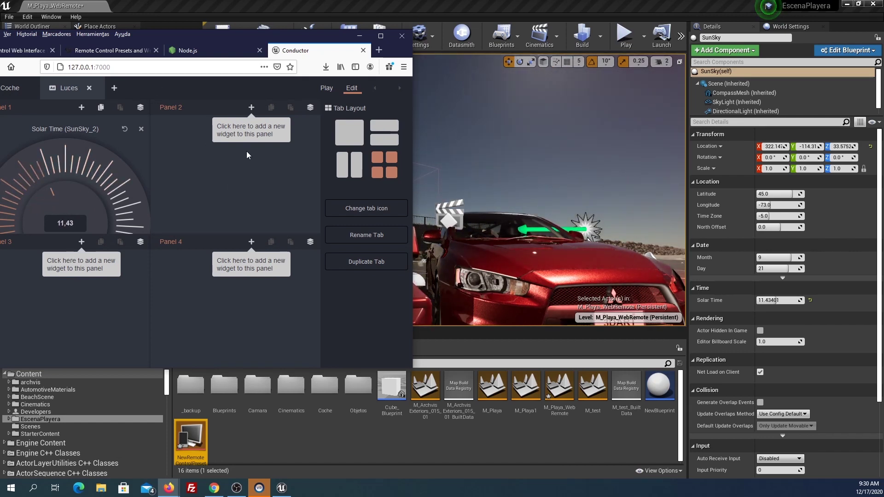
pyautogui.click(252, 107)
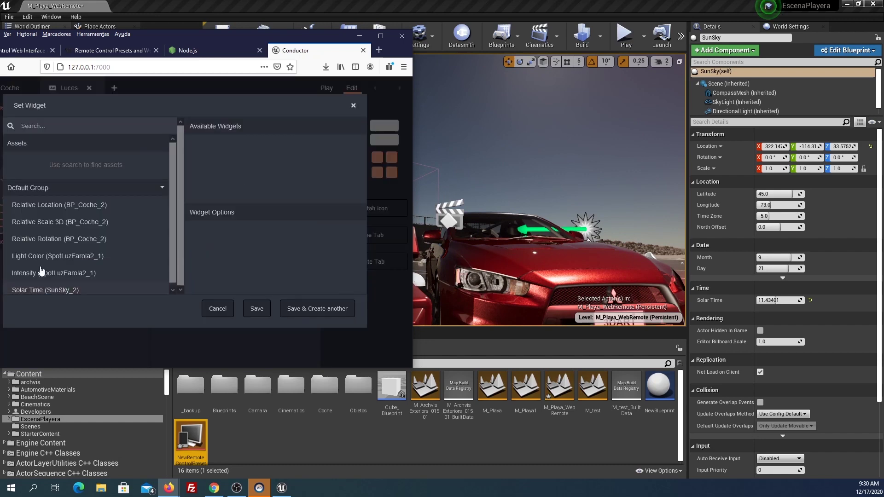
# Save a Light Color wheel for SpotLuzFarola2_1 into Panel 2 and orbit toward the lamps.
pyautogui.click(51, 256)
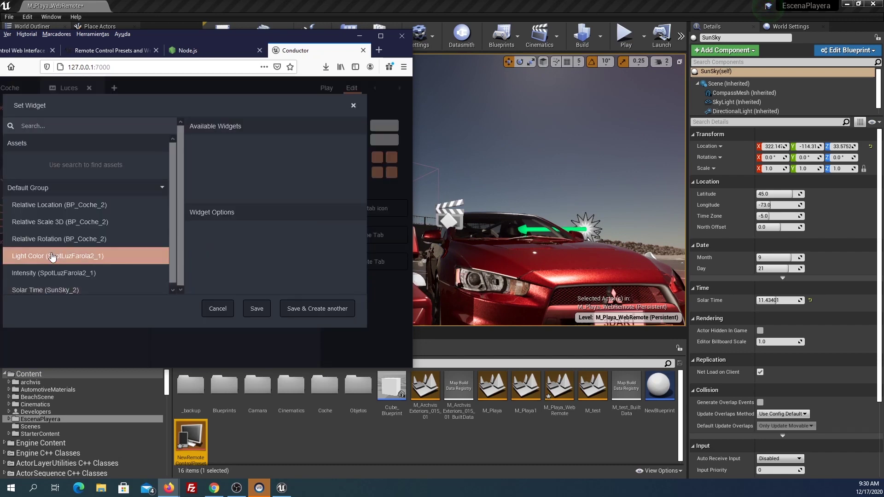
pyautogui.click(257, 309)
pyautogui.moveTo(644, 274); pyautogui.dragTo(561, 253, button='right')
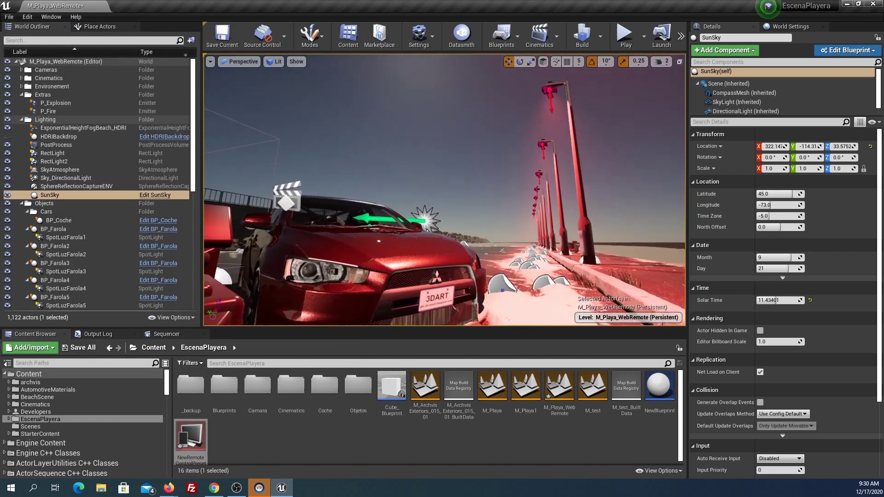
pyautogui.moveTo(558, 168); pyautogui.dragTo(599, 138, button='right')
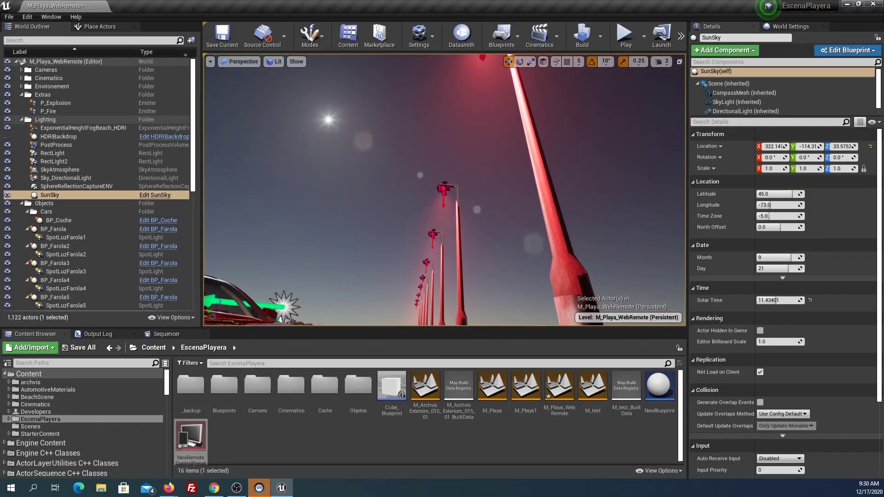
pyautogui.moveTo(546, 231); pyautogui.dragTo(546, 231, button='right')
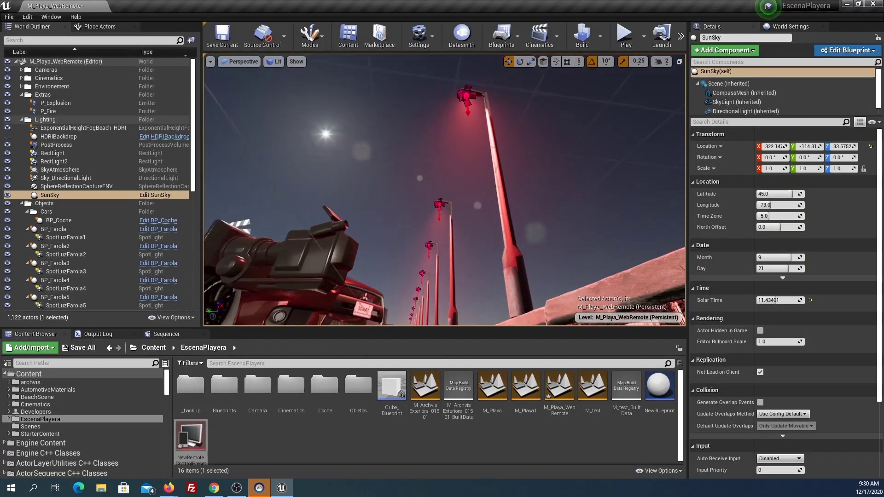
# Drag the lamp's colour wheel marker toward the centre to make its light near white.
pyautogui.hotkey('alt', 'Tab')
pyautogui.click(238, 190)
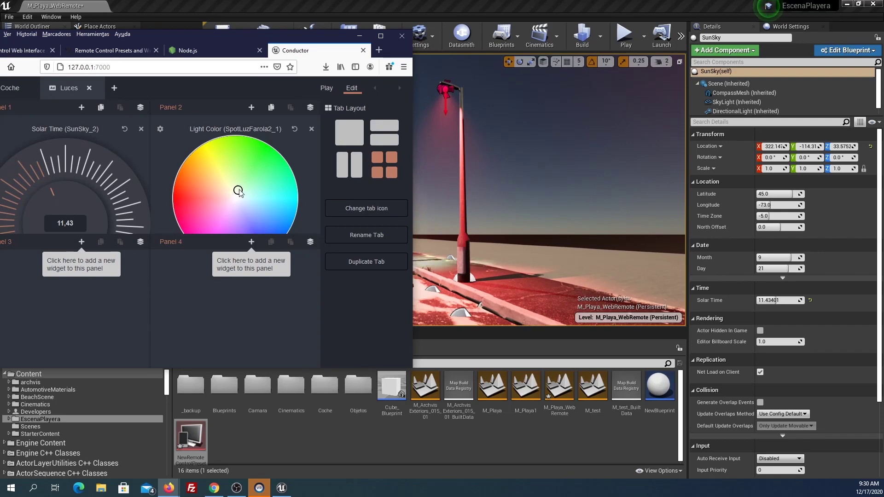
pyautogui.moveTo(248, 33); pyautogui.dragTo(541, 263)
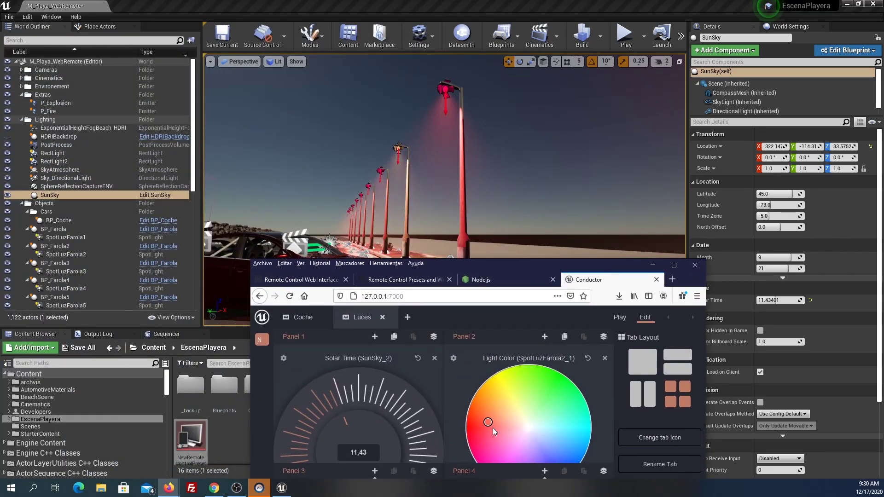
pyautogui.moveTo(533, 373); pyautogui.dragTo(536, 411)
pyautogui.moveTo(554, 273); pyautogui.dragTo(658, 84)
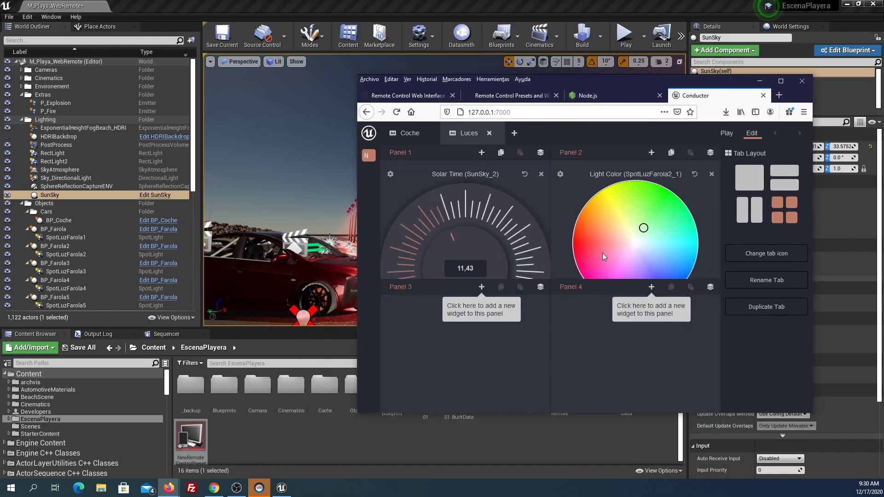
pyautogui.click(482, 288)
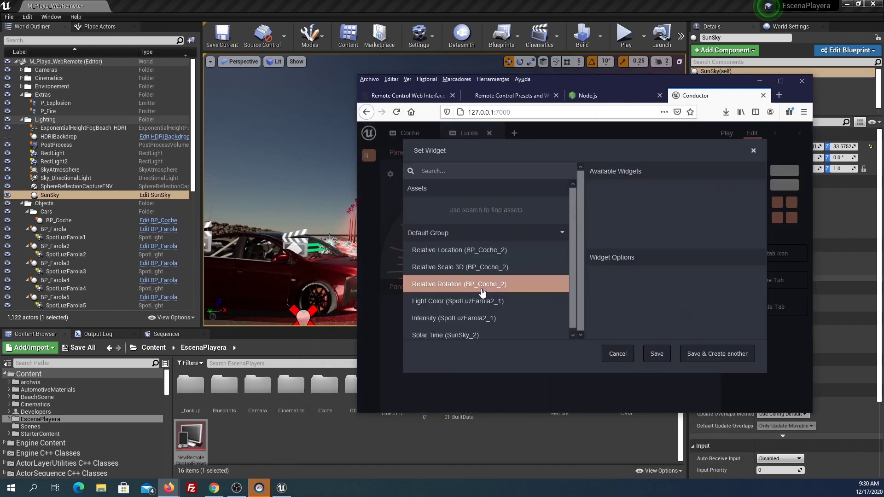
# Add an Intensity gauge for SpotLuzFarola2_1 to Panel 3 and dim the lamp to about 14.
pyautogui.click(472, 322)
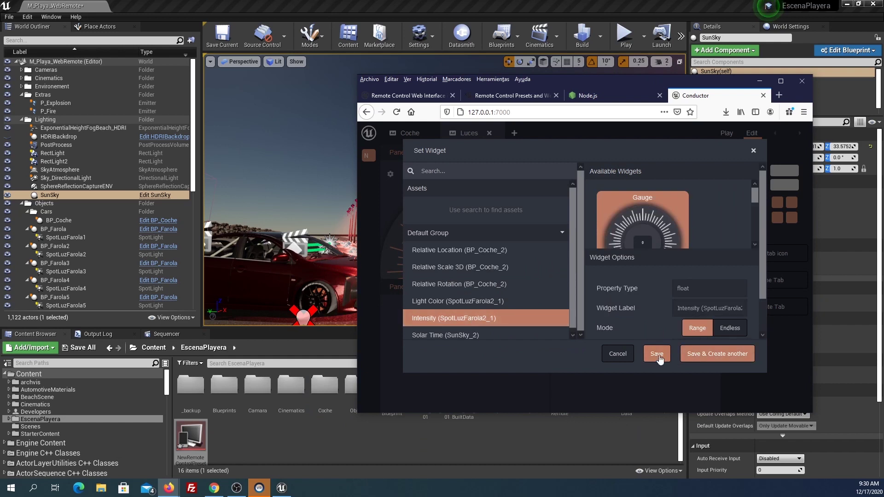
pyautogui.scroll(-2, 728, 259)
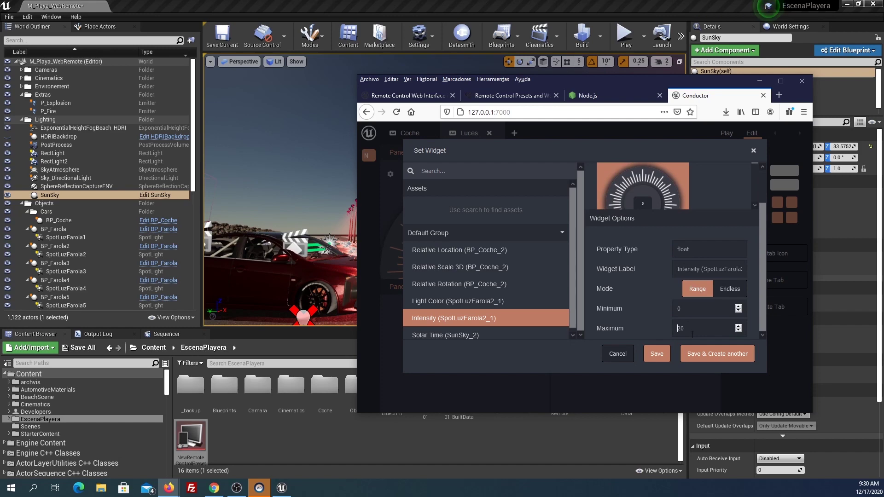
pyautogui.write('000')
pyautogui.click(647, 357)
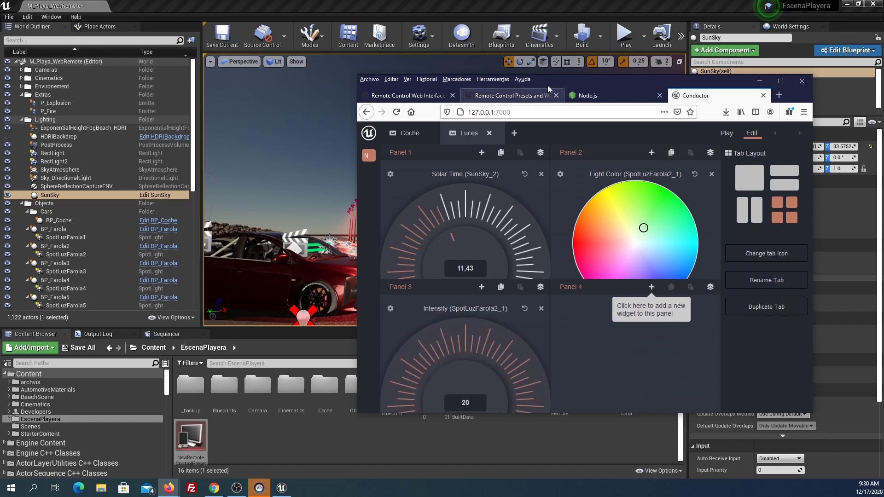
pyautogui.moveTo(571, 83); pyautogui.dragTo(731, 55)
pyautogui.moveTo(581, 360)
pyautogui.mouseDown()
pyautogui.moveTo(597, 324)
pyautogui.moveTo(567, 370)
pyautogui.moveTo(687, 334)
pyautogui.mouseUp()
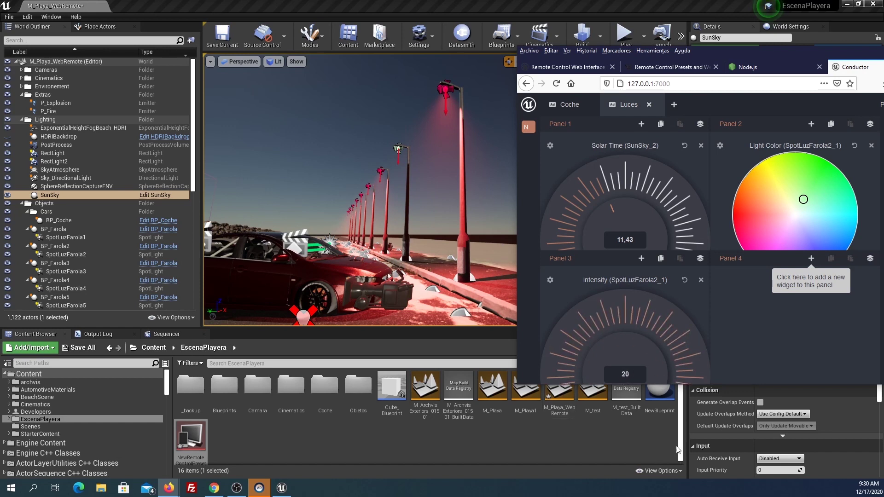
pyautogui.moveTo(711, 339); pyautogui.dragTo(691, 322)
# Edit and save the Intensity widget's settings, then lower the lamp intensity to 9,77.
pyautogui.moveTo(774, 49); pyautogui.dragTo(692, 51)
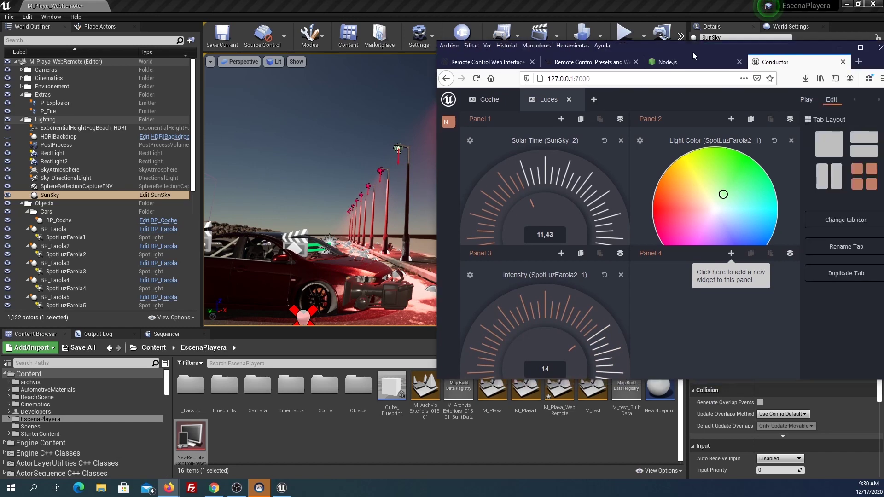
pyautogui.click(470, 275)
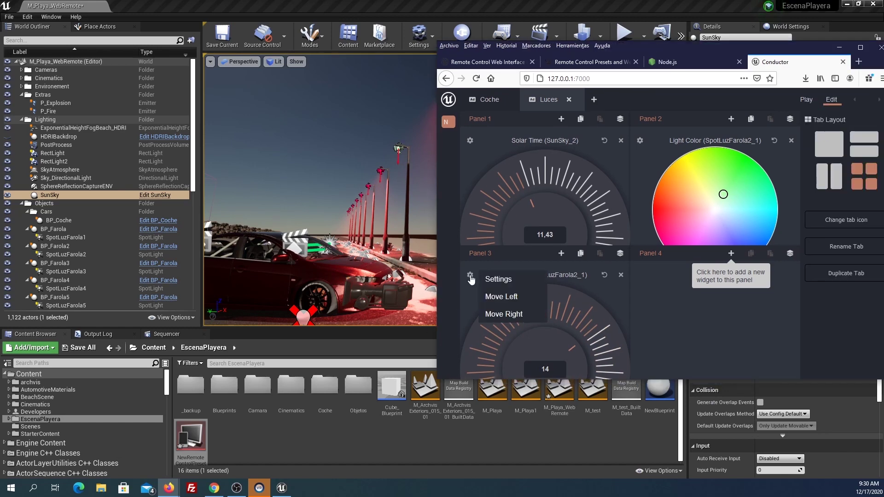
pyautogui.click(496, 279)
pyautogui.scroll(-2, 724, 261)
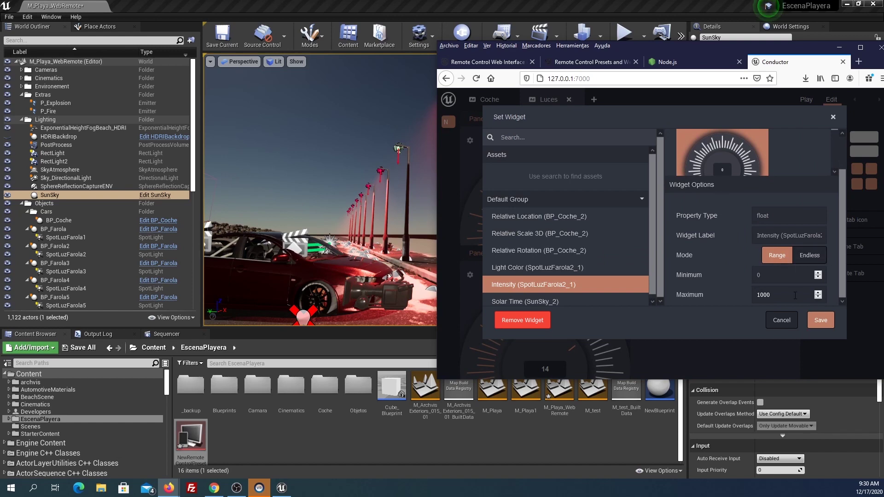
pyautogui.click(812, 320)
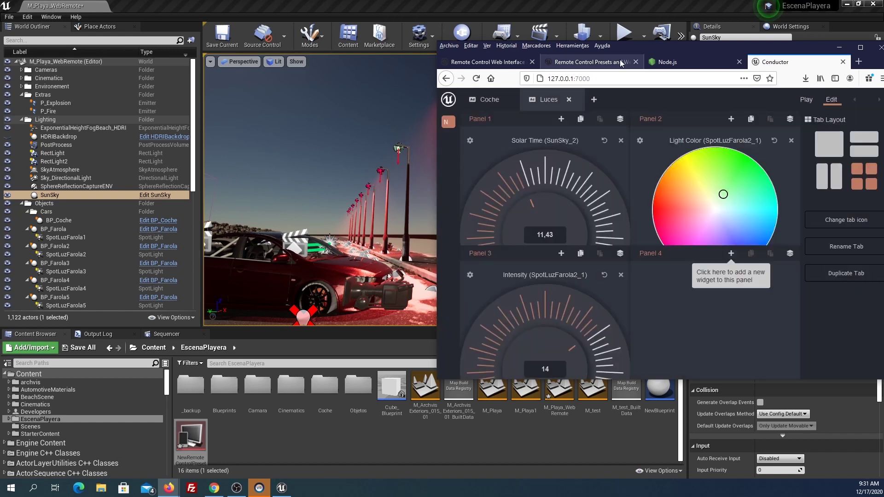
pyautogui.moveTo(691, 46); pyautogui.dragTo(774, 42)
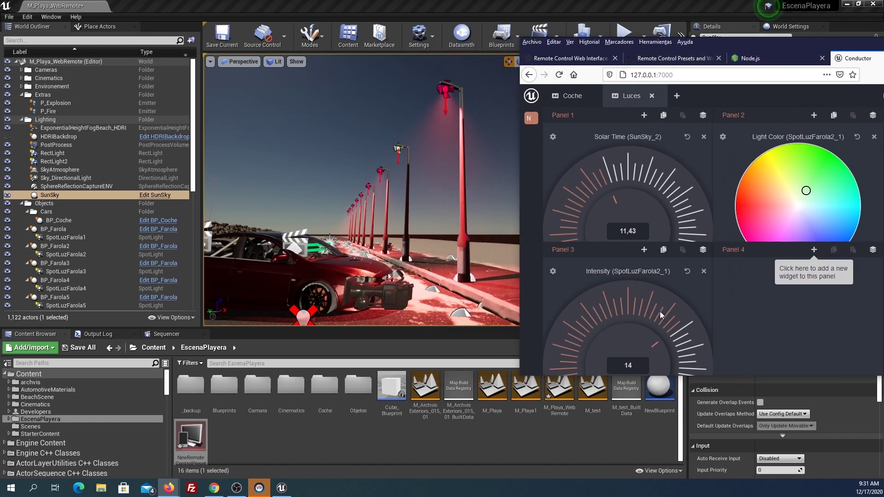
pyautogui.moveTo(665, 313); pyautogui.dragTo(626, 310)
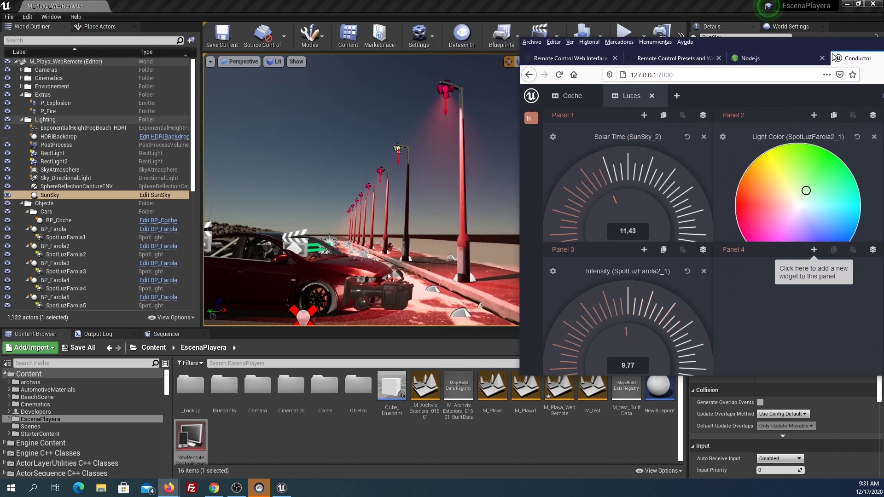
pyautogui.moveTo(746, 42); pyautogui.dragTo(462, 75)
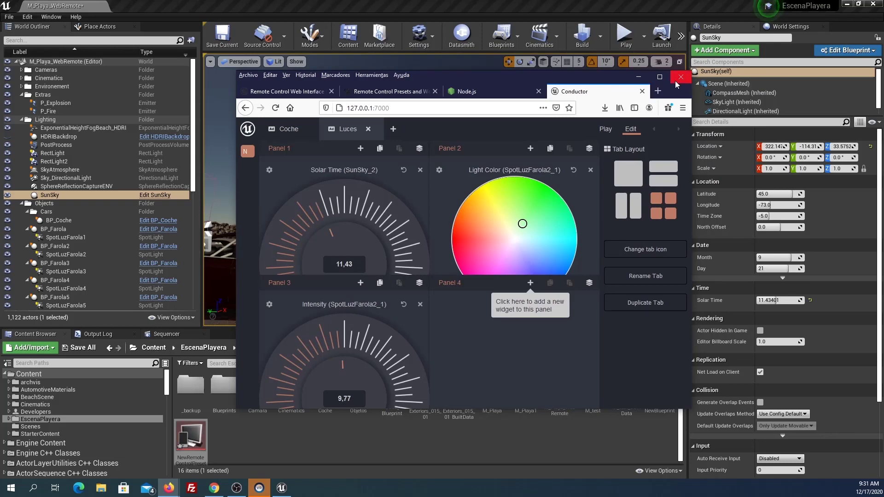
# Bring the Unreal Editor window back in front of the browser.
pyautogui.click(331, 5)
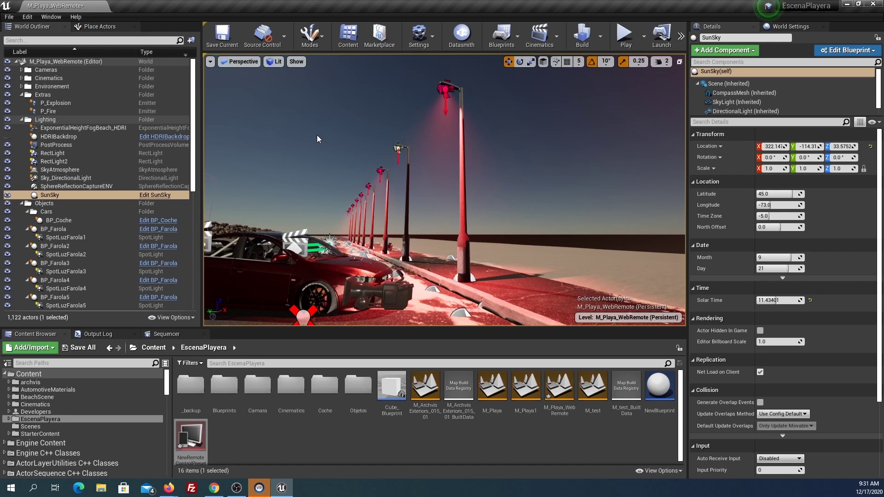
# Open the NewRemoteControlPreset asset in a floating window clear of the Outliner.
pyautogui.doubleClick(191, 437)
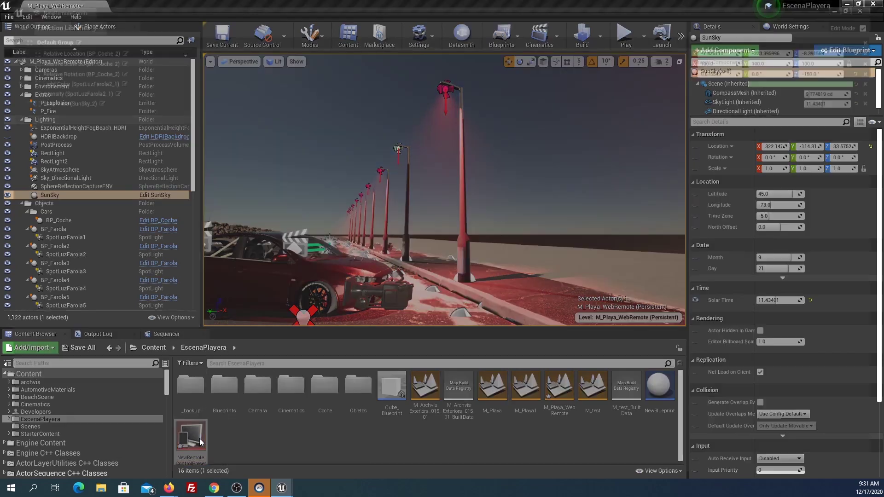
pyautogui.moveTo(828, 6)
pyautogui.mouseDown()
pyautogui.moveTo(382, 123)
pyautogui.moveTo(381, 103)
pyautogui.mouseUp()
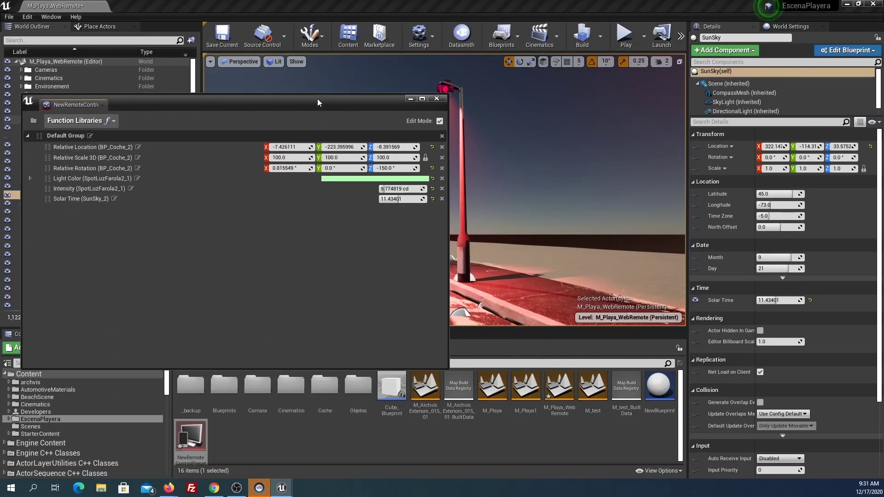
pyautogui.moveTo(317, 98)
pyautogui.mouseDown()
pyautogui.moveTo(374, 311)
pyautogui.moveTo(383, 283)
pyautogui.mouseUp()
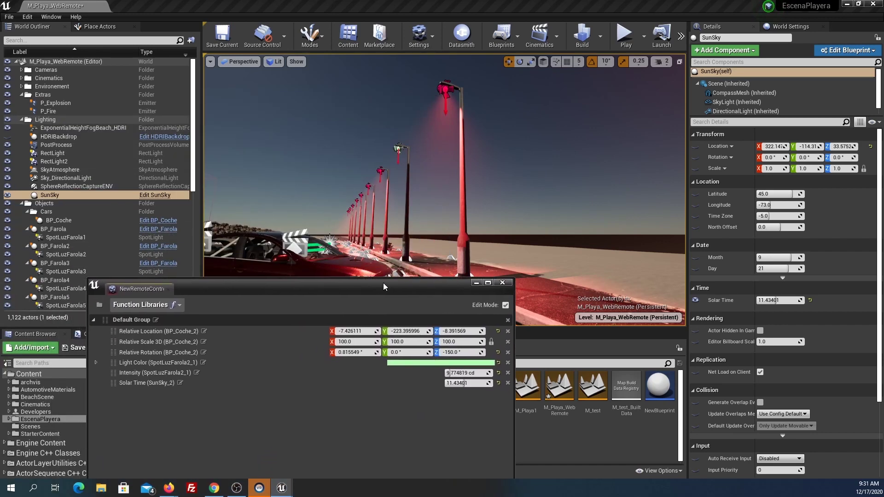
# Expose BP_Coche's LANCEREVOX_WindF Static Mesh property to the preset's Default Group.
pyautogui.click(299, 253)
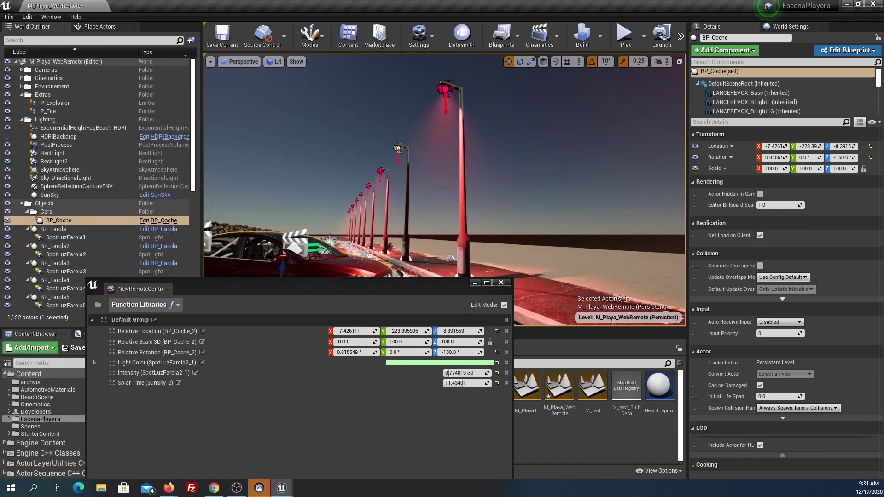
pyautogui.click(266, 243)
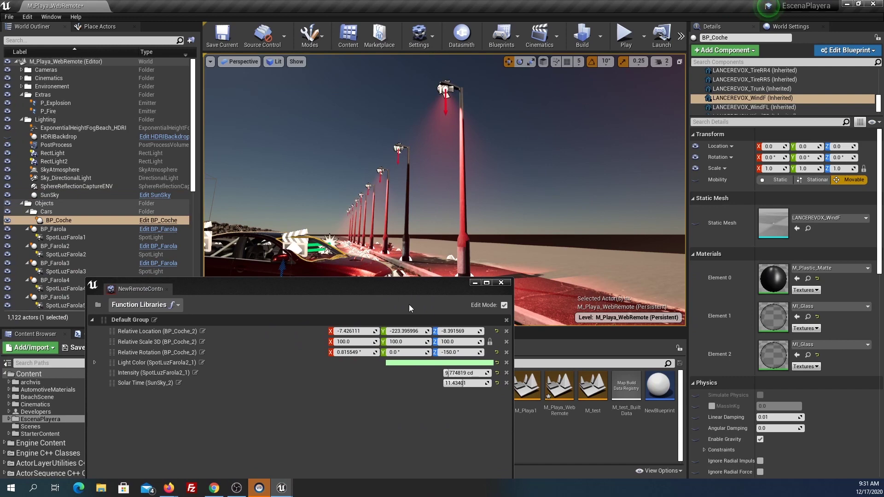
pyautogui.moveTo(410, 291); pyautogui.dragTo(545, 111)
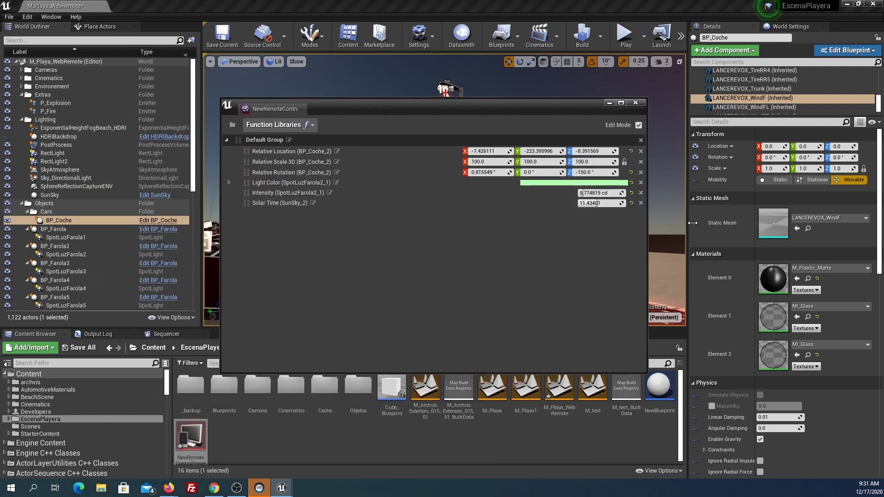
pyautogui.click(695, 222)
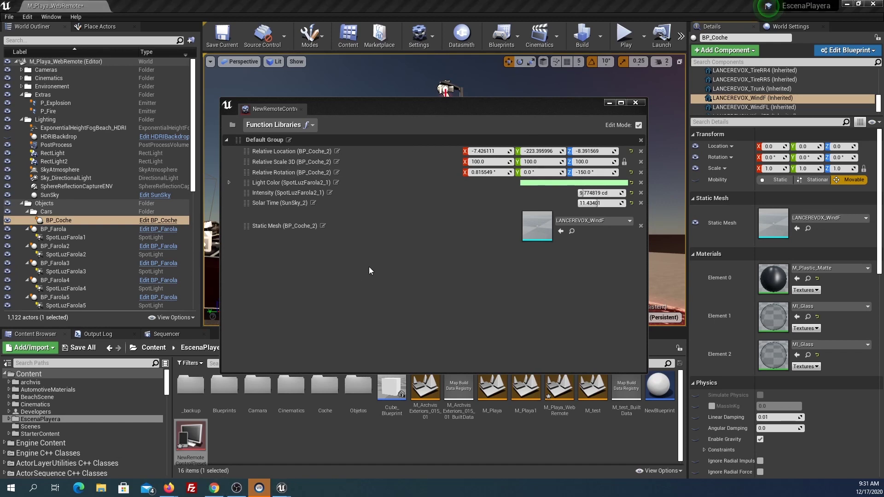
# In the web app, add a new Tab 1 with a single-panel layout.
pyautogui.hotkey('alt', 'Tab')
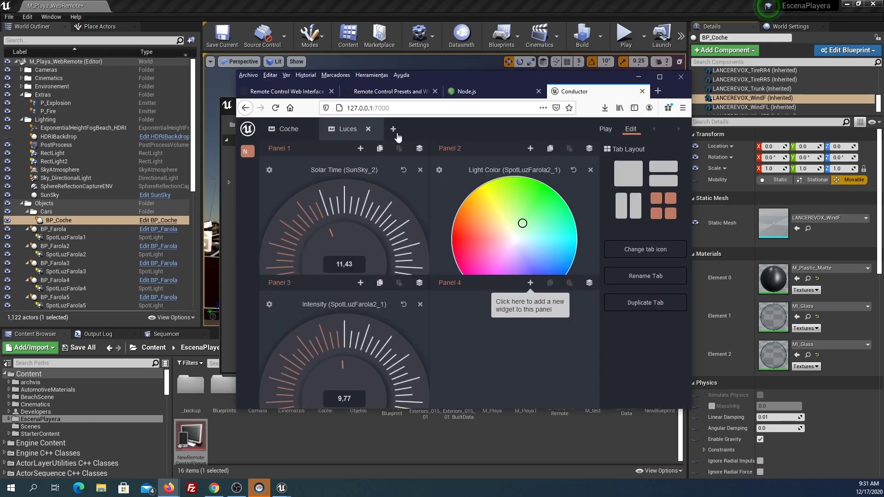
pyautogui.click(394, 129)
pyautogui.click(614, 173)
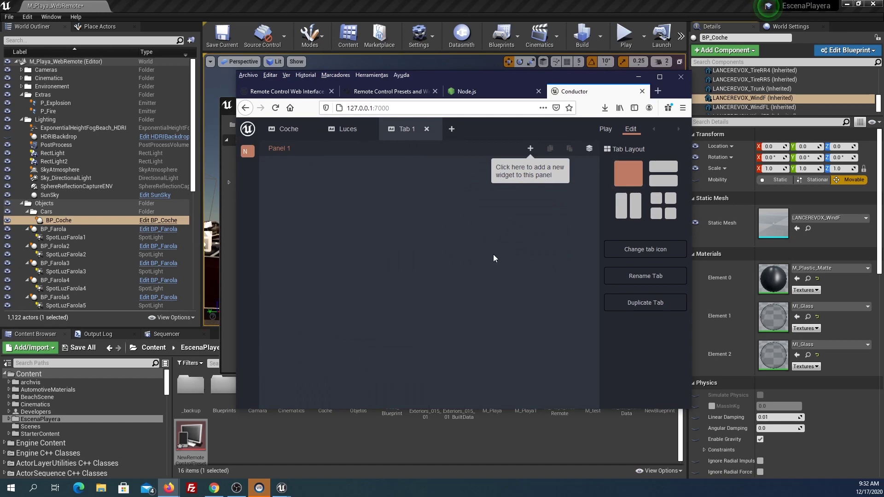
# Try a Static Mesh widget in the empty panel, cancel it, and return to Unreal.
pyautogui.click(530, 148)
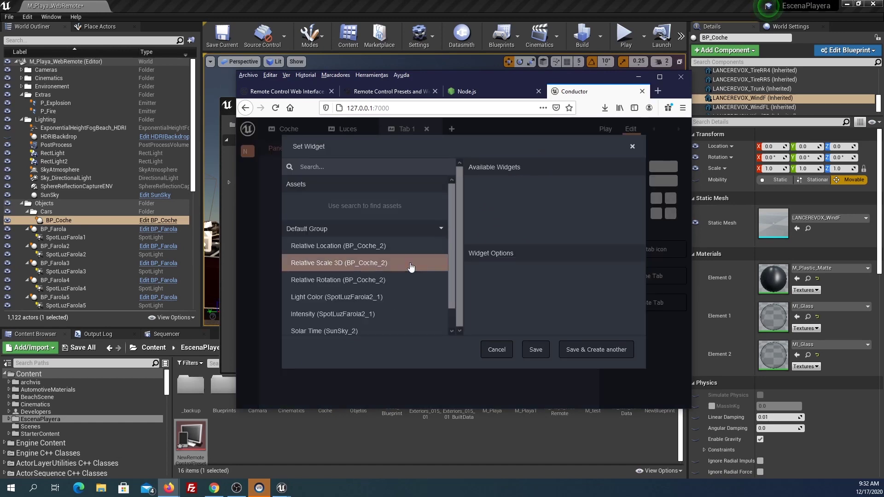
pyautogui.scroll(-1, 405, 265)
pyautogui.click(330, 330)
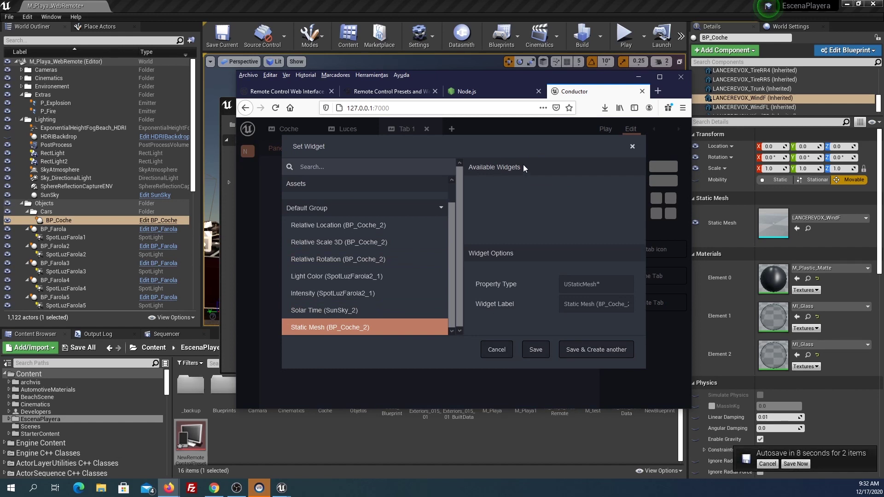
pyautogui.click(496, 350)
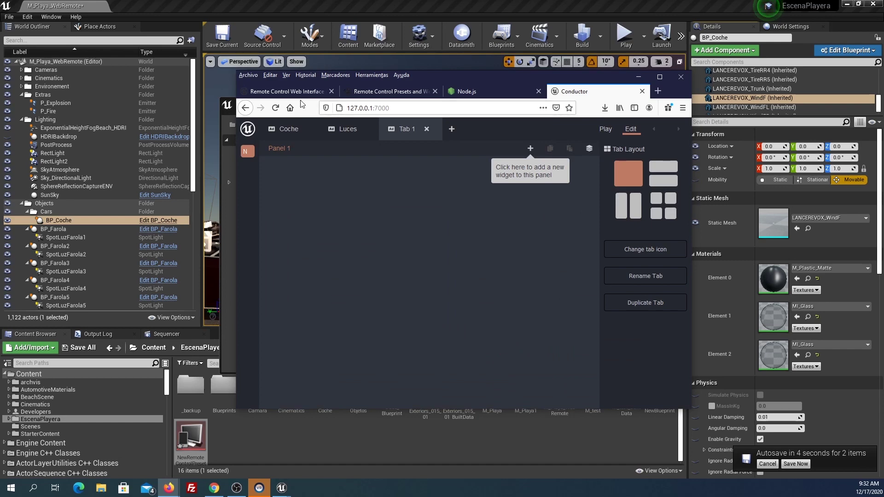
pyautogui.click(230, 285)
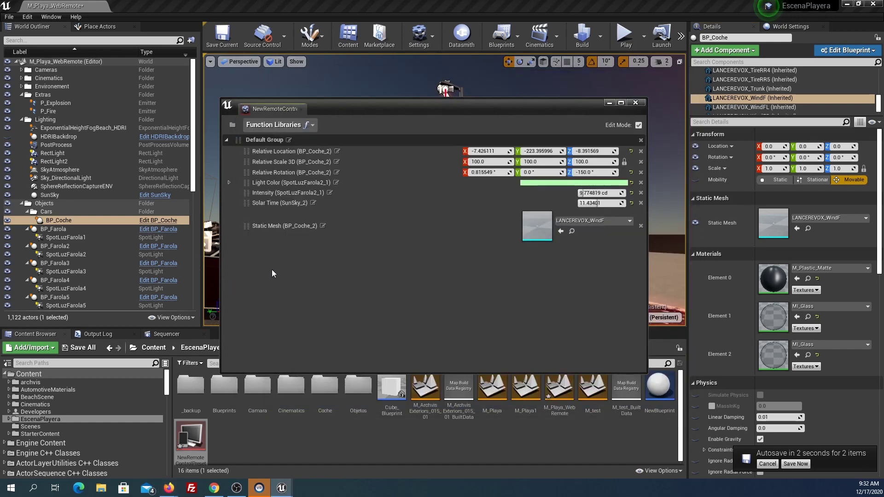
# Add a new group to the remote control preset named Luces.
pyautogui.click(233, 125)
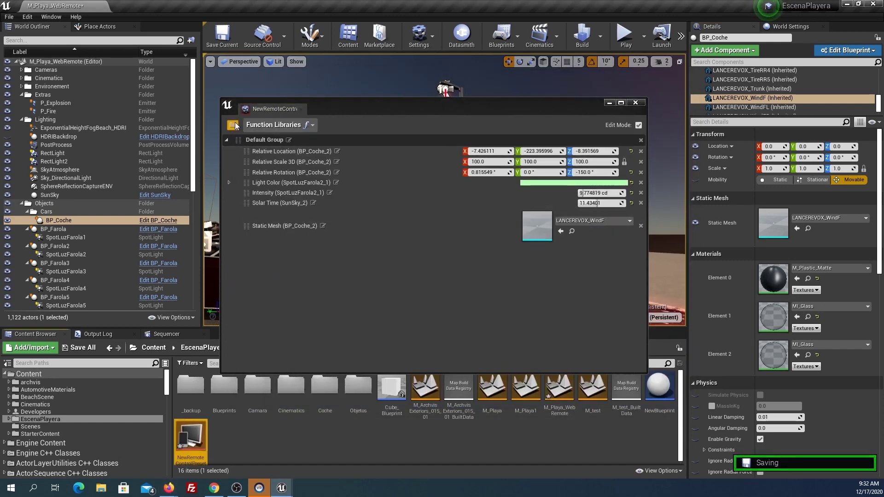
pyautogui.click(228, 127)
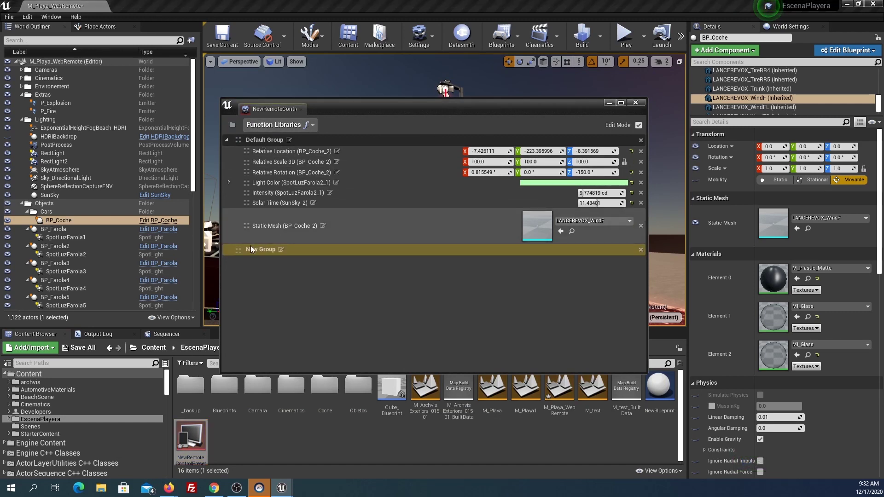
pyautogui.click(281, 250)
pyautogui.write('Lu')
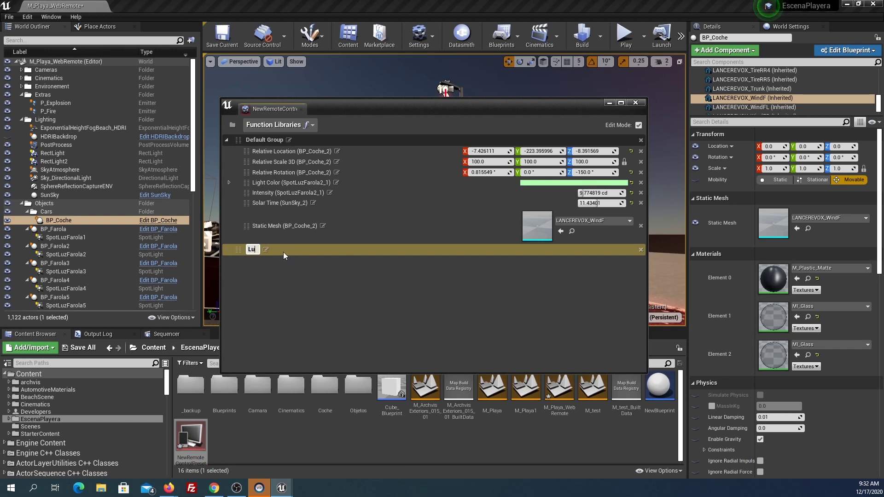
pyautogui.write('ces')
pyautogui.press('Return')
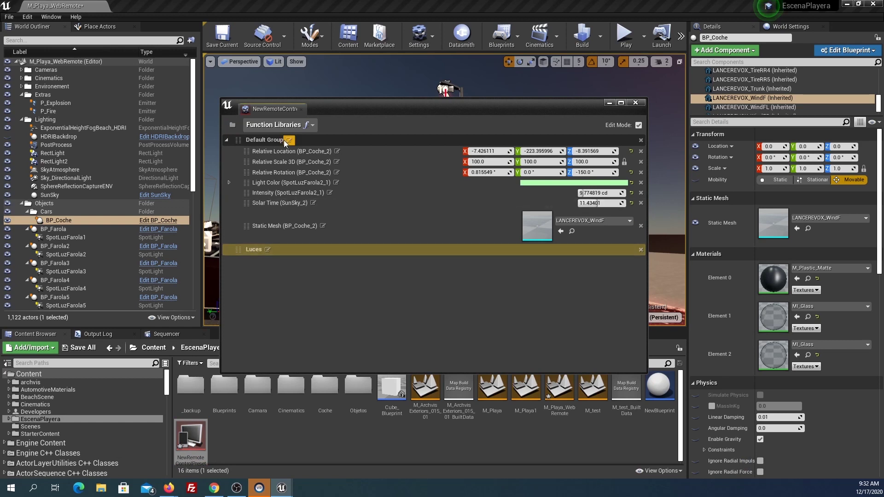
# Rename the preset's Default Group to Geometria.
pyautogui.click(286, 140)
pyautogui.write('Geometria')
pyautogui.press('Return')
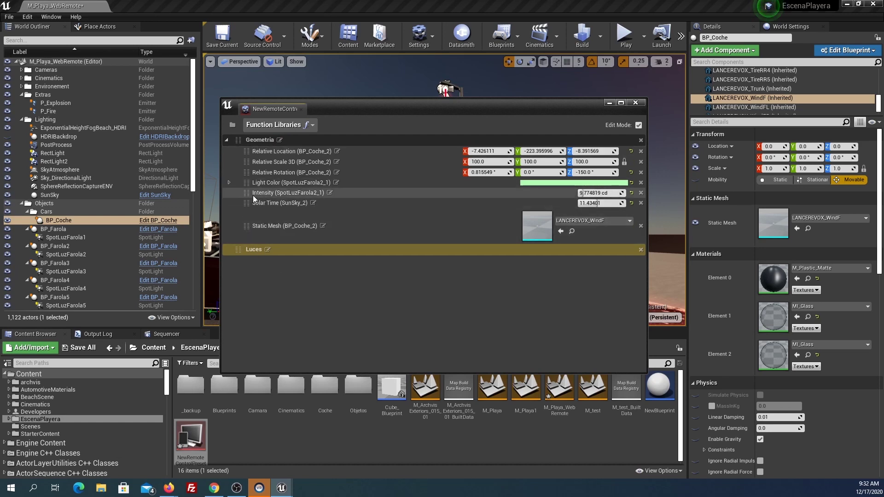
# Drag Solar Time and Intensity into Luces, and Relative Rotation above Relative Scale 3D.
pyautogui.moveTo(246, 203); pyautogui.dragTo(245, 272)
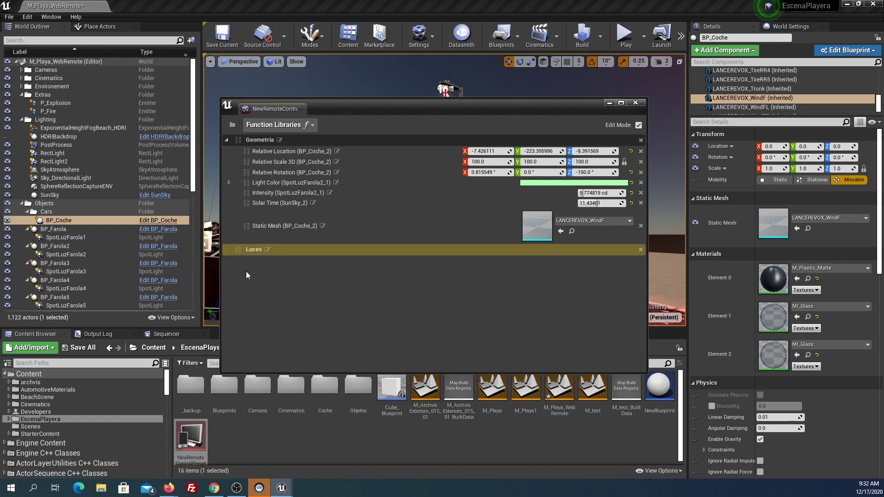
pyautogui.moveTo(246, 192); pyautogui.dragTo(247, 247)
pyautogui.moveTo(247, 193); pyautogui.dragTo(247, 233)
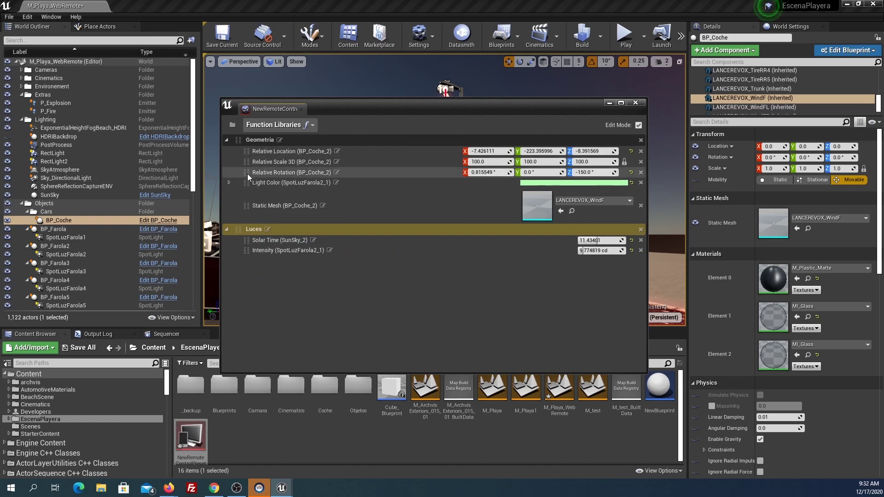
pyautogui.moveTo(247, 172); pyautogui.dragTo(248, 160)
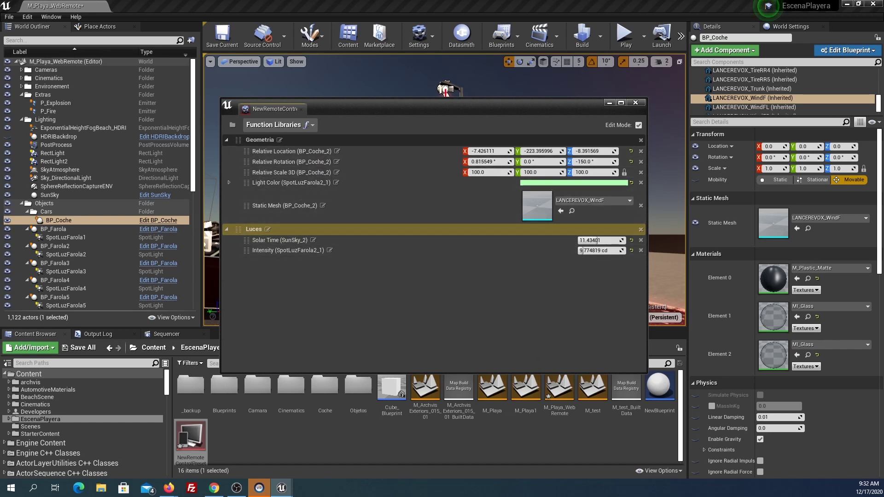
# Scroll through the available Function Libraries list, then close it.
pyautogui.click(297, 124)
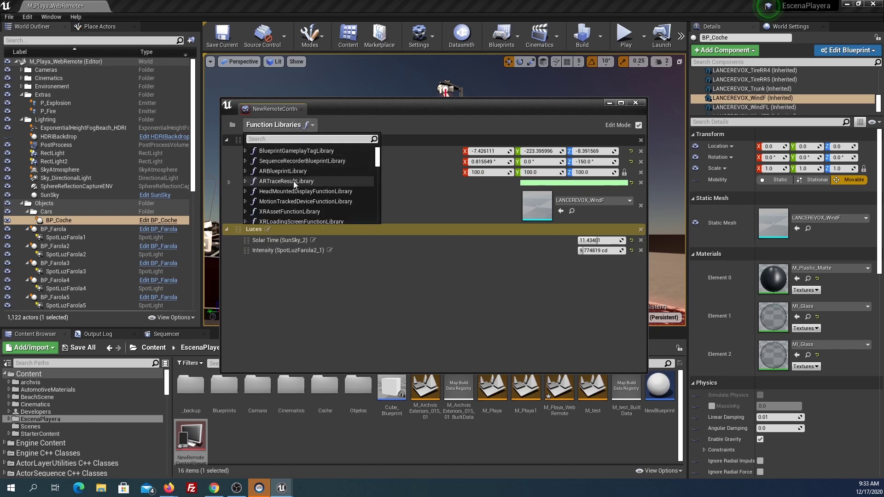
pyautogui.scroll(-5, 295, 183)
pyautogui.scroll(-5, 295, 184)
pyautogui.scroll(-5, 294, 182)
pyautogui.scroll(-3, 294, 182)
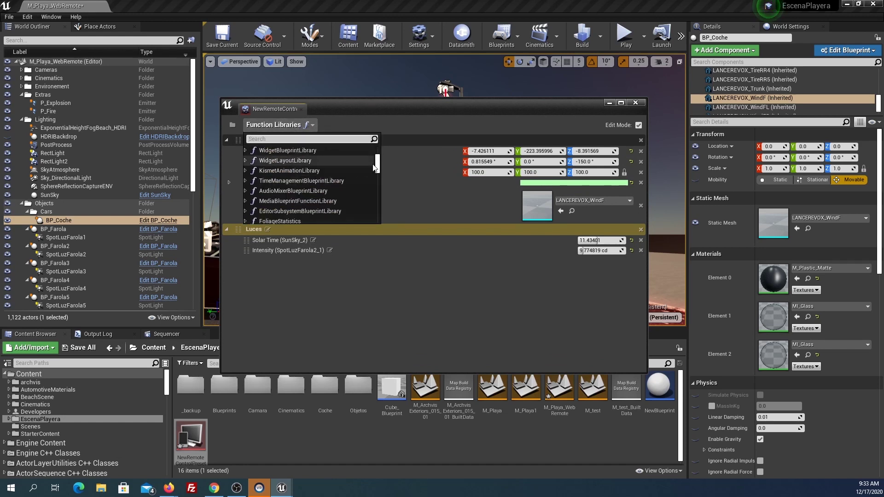
pyautogui.moveTo(374, 168); pyautogui.dragTo(378, 175)
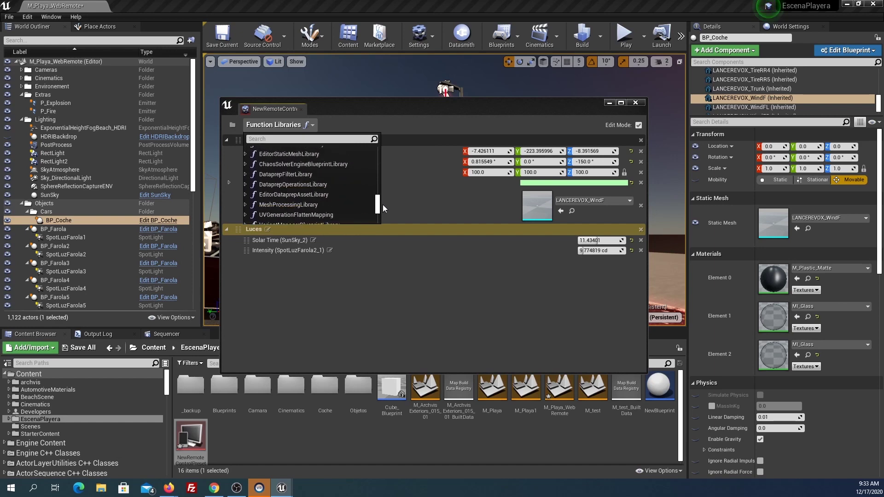
pyautogui.moveTo(377, 175)
pyautogui.mouseDown()
pyautogui.moveTo(385, 216)
pyautogui.moveTo(383, 153)
pyautogui.mouseUp()
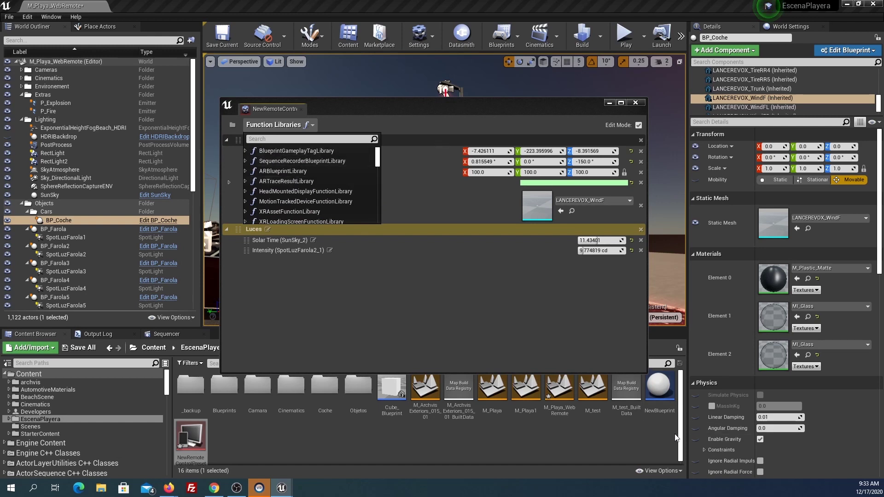
pyautogui.click(224, 387)
# Open BP_Interfaz from Content/EscenaPlayera/Blueprints, then return to the M_Playa_WebRemote level.
pyautogui.doubleClick(224, 386)
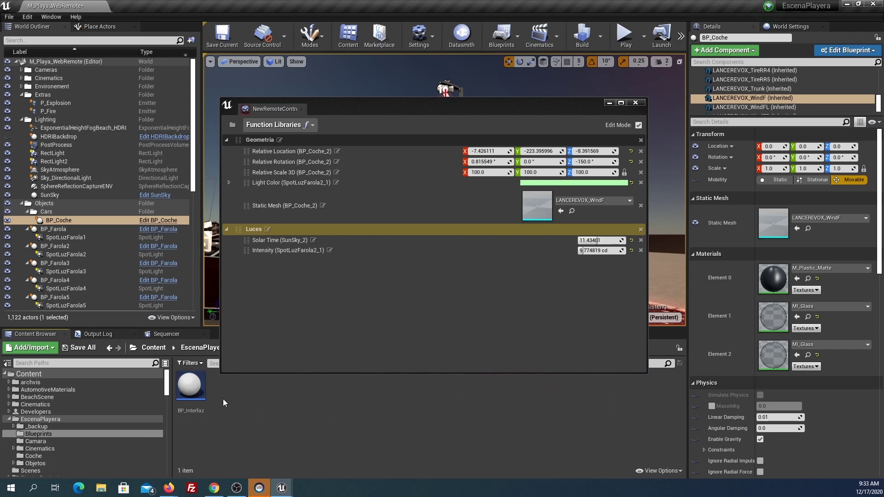
pyautogui.doubleClick(190, 391)
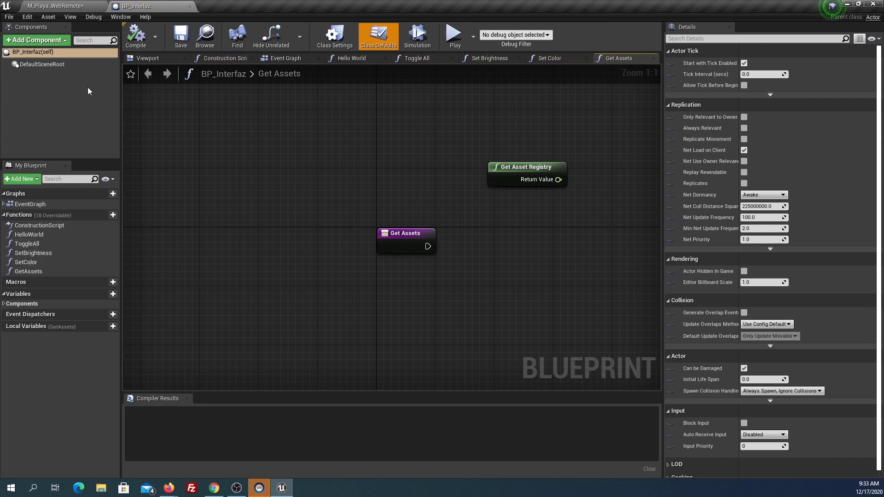
pyautogui.click(105, 9)
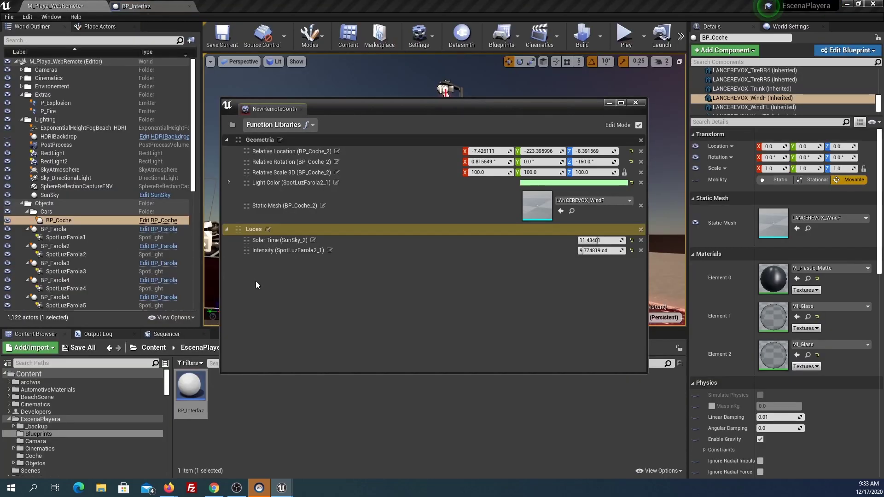
pyautogui.click(308, 127)
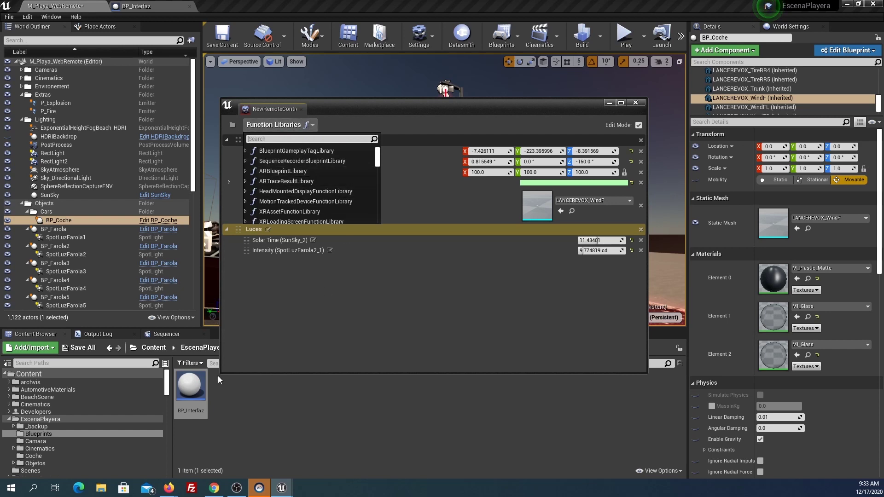
pyautogui.scroll(-3, 360, 172)
pyautogui.scroll(-2, 377, 178)
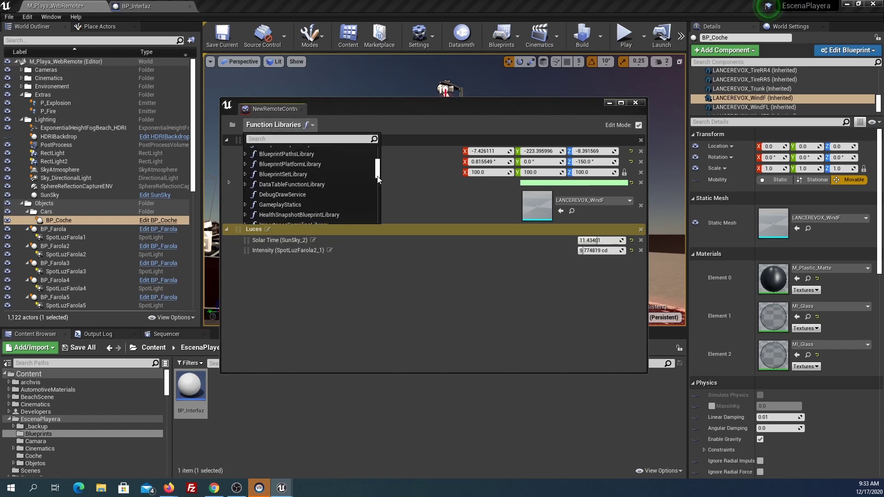
pyautogui.scroll(3, 377, 179)
pyautogui.scroll(3, 340, 157)
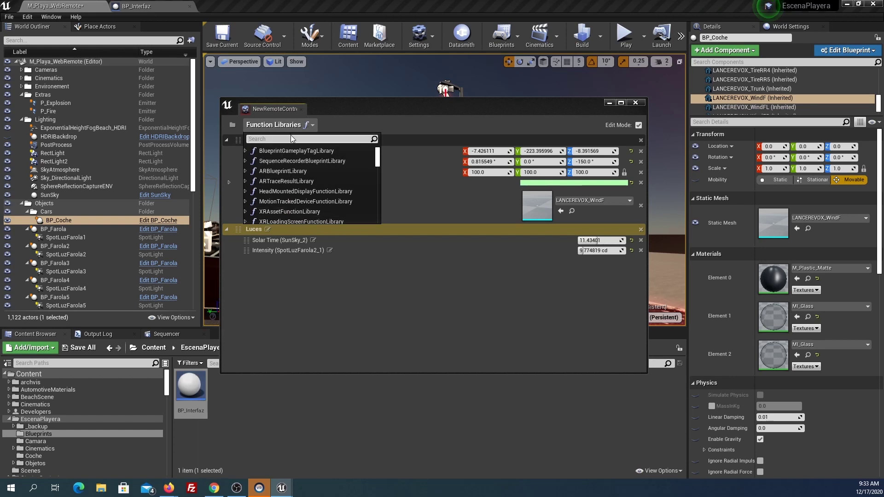
pyautogui.write('Togg')
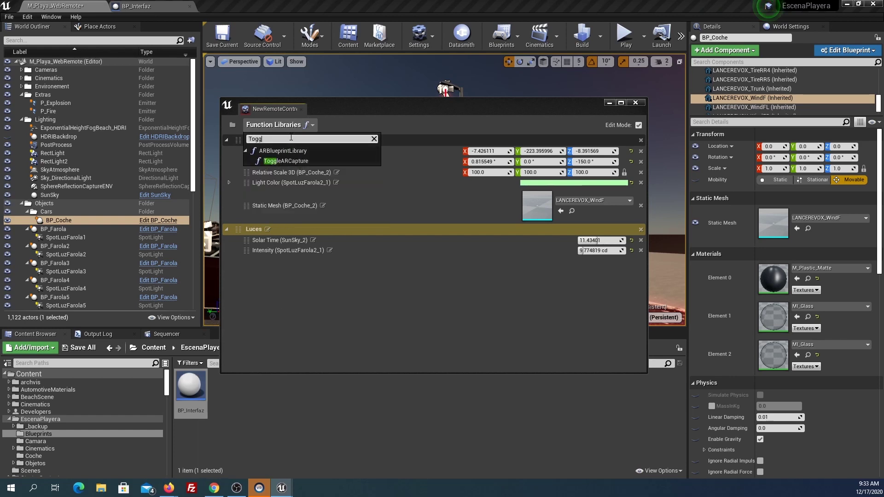
pyautogui.press('BackSpace')
pyautogui.press('BackSpace')
pyautogui.press('BackSpace')
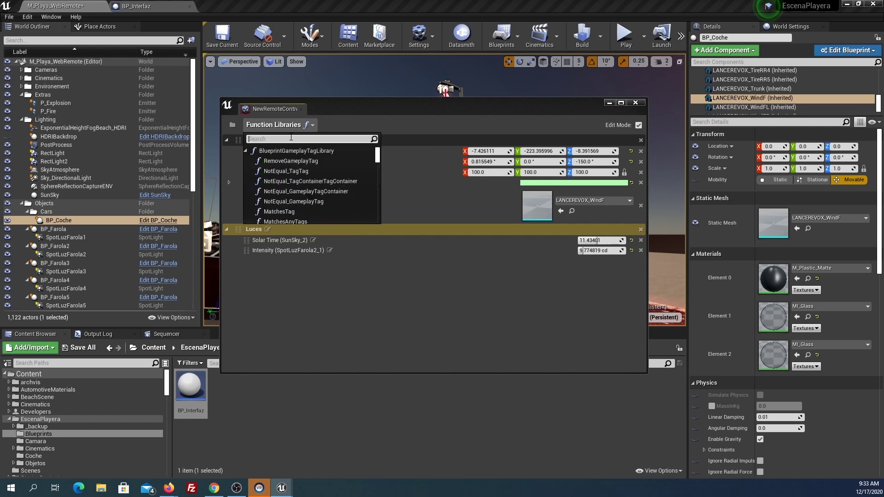
pyautogui.click(363, 332)
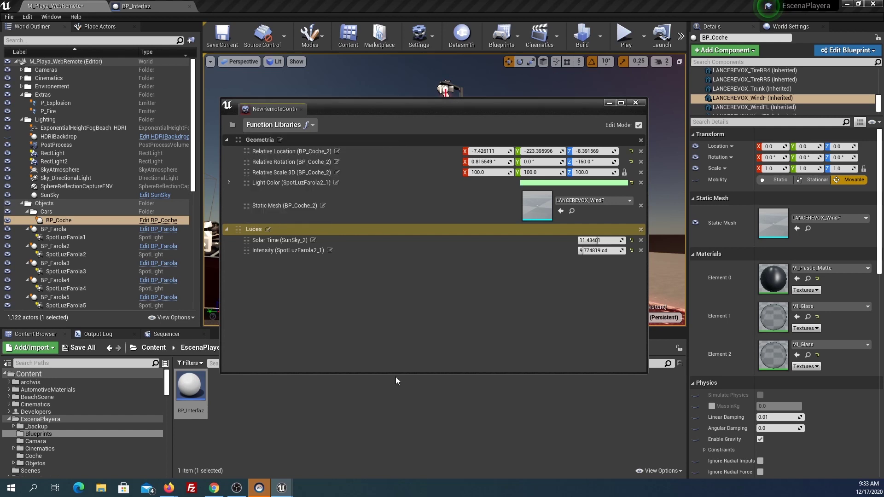